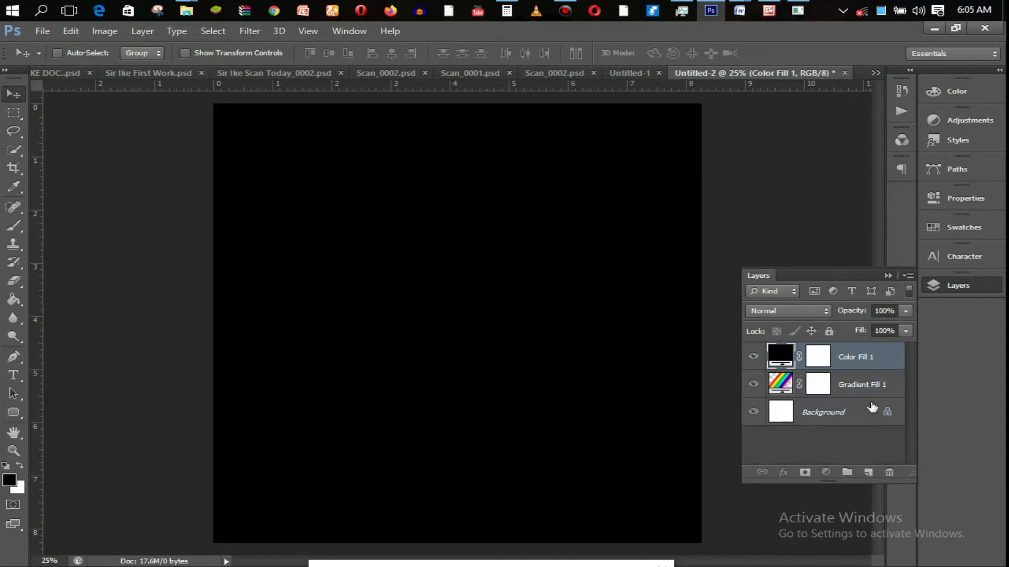
- Move the black Color Fill layer beneath the Gradient Fill layer and set the radial gradient's scale to 80%
left_click_drag(852, 362, 857, 398)
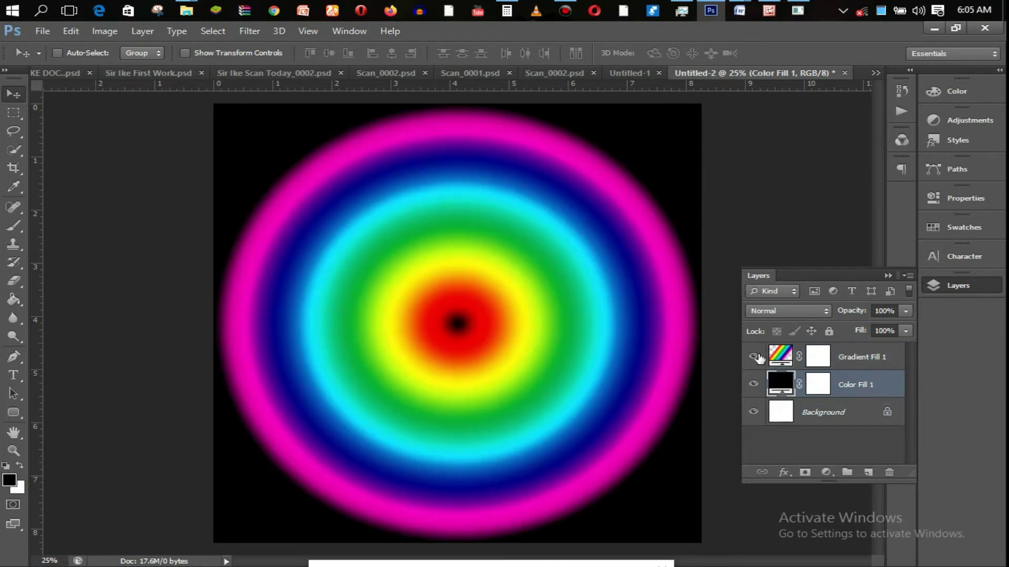
left_click(853, 356)
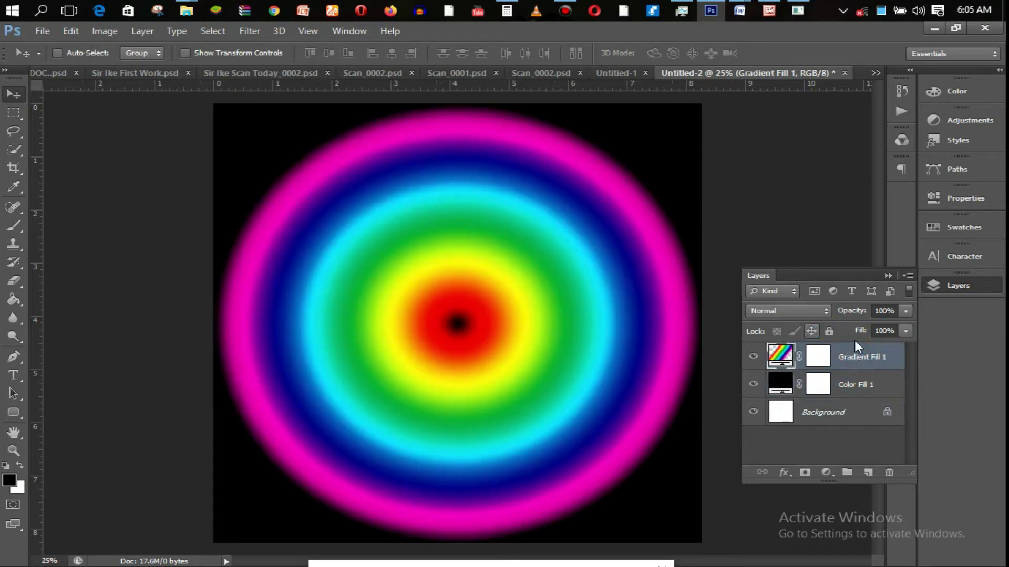
double_click(780, 356)
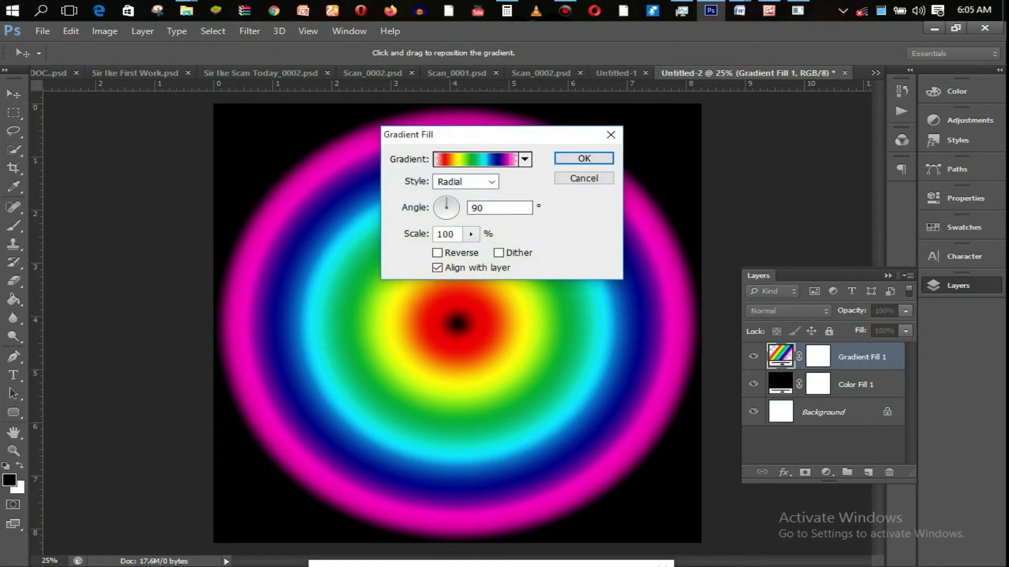
left_click(473, 234)
left_click(475, 252)
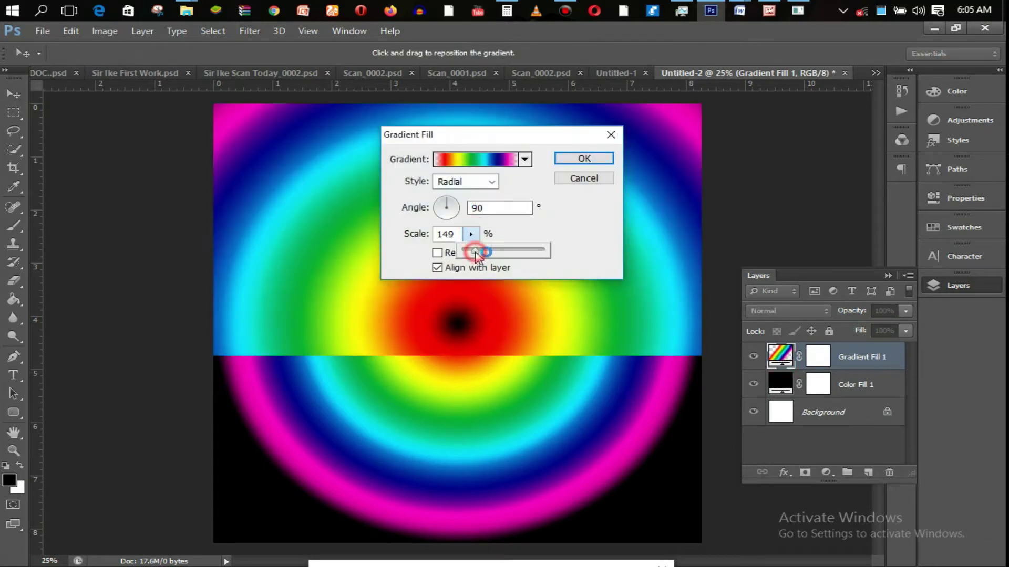
left_click(474, 251)
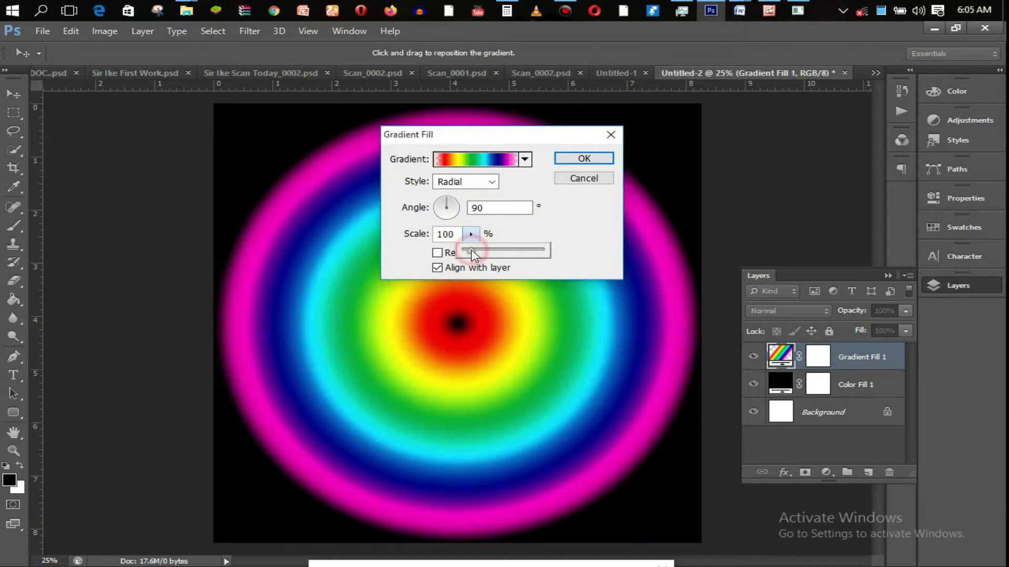
left_click(471, 250)
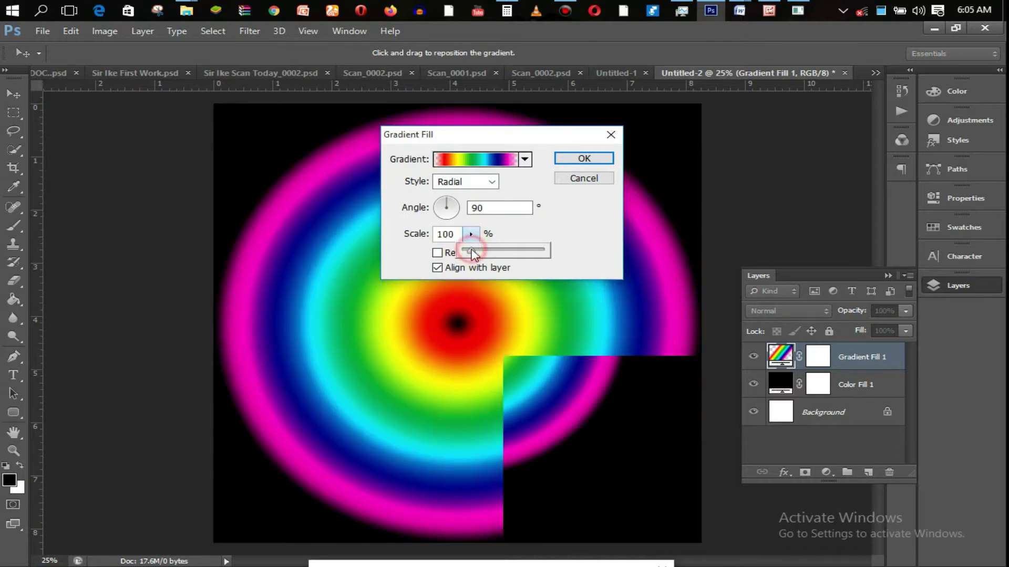
left_click(465, 251)
left_click(469, 250)
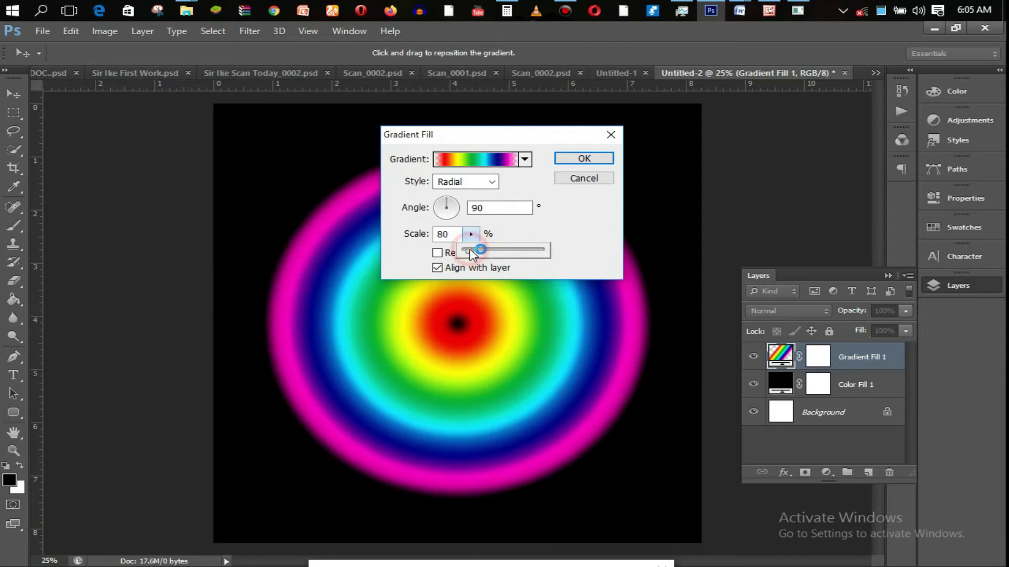
left_click(571, 161)
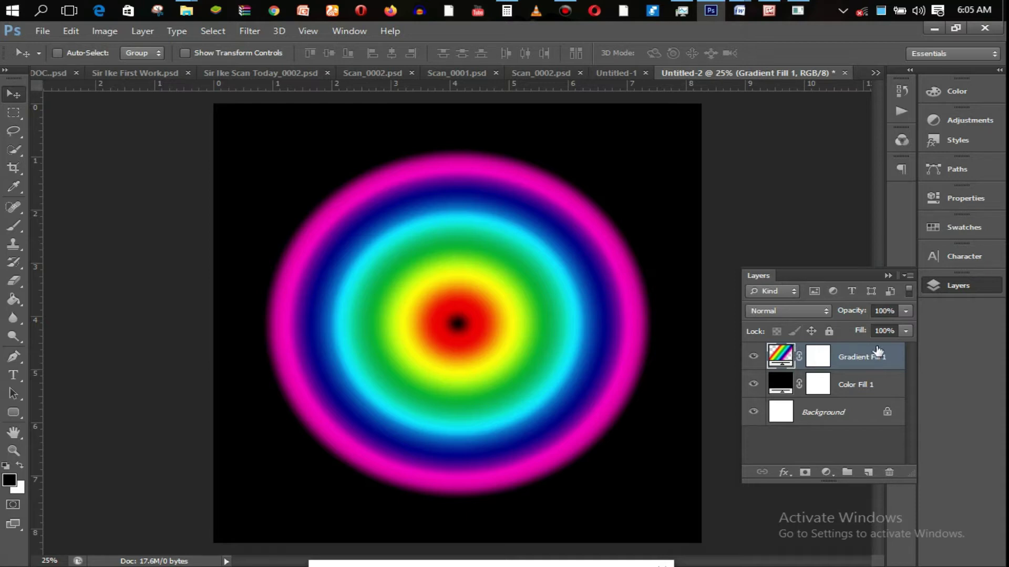
- Lower the Gradient Fill 1 layer's opacity to about 40% and put the layer list away
left_click(906, 311)
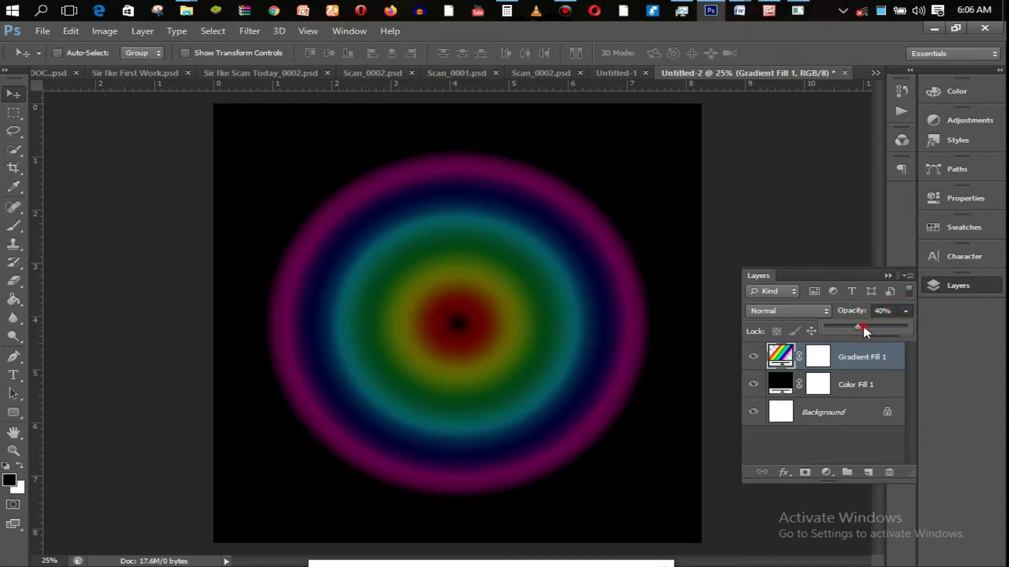
left_click_drag(863, 326, 860, 325)
left_click(888, 276)
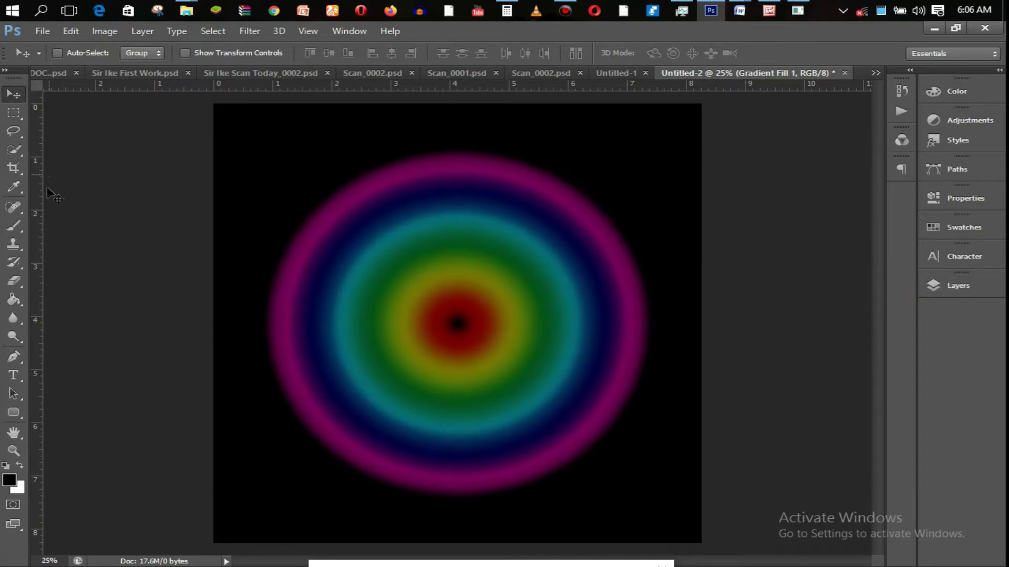
- Add the text "MASTAR G" in the Canuth font, centred across the upper middle of the rainbow circle
left_click(13, 376)
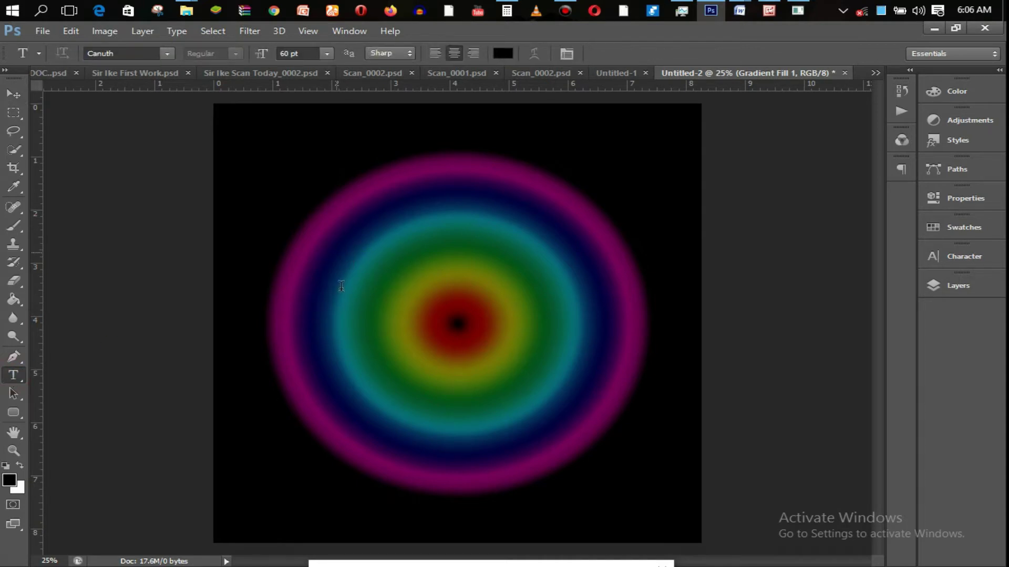
left_click(341, 289)
type("MASTAR")
left_click_drag(372, 292, 461, 342)
type("G")
key("ctrl+a")
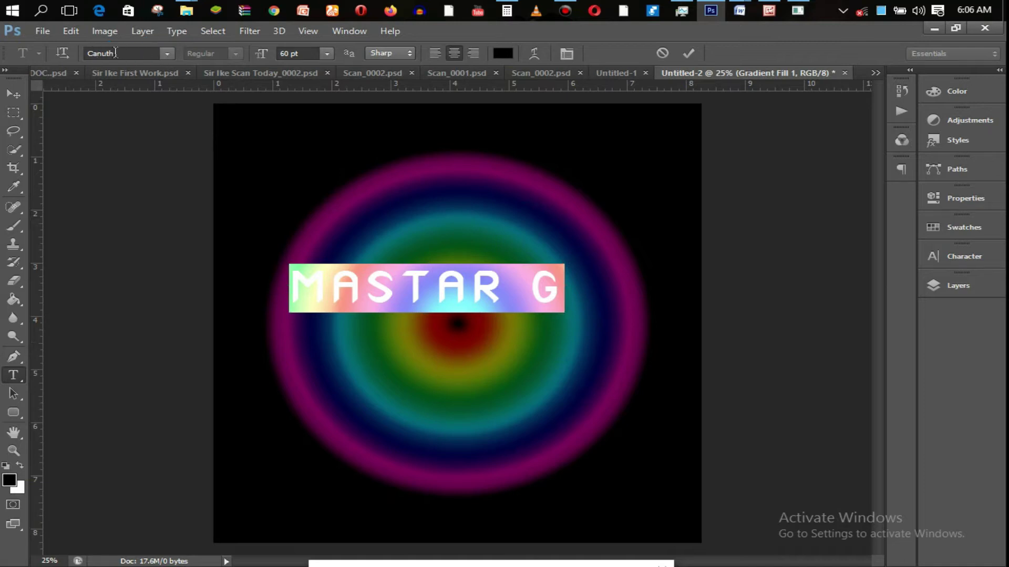
left_click_drag(492, 322, 526, 337)
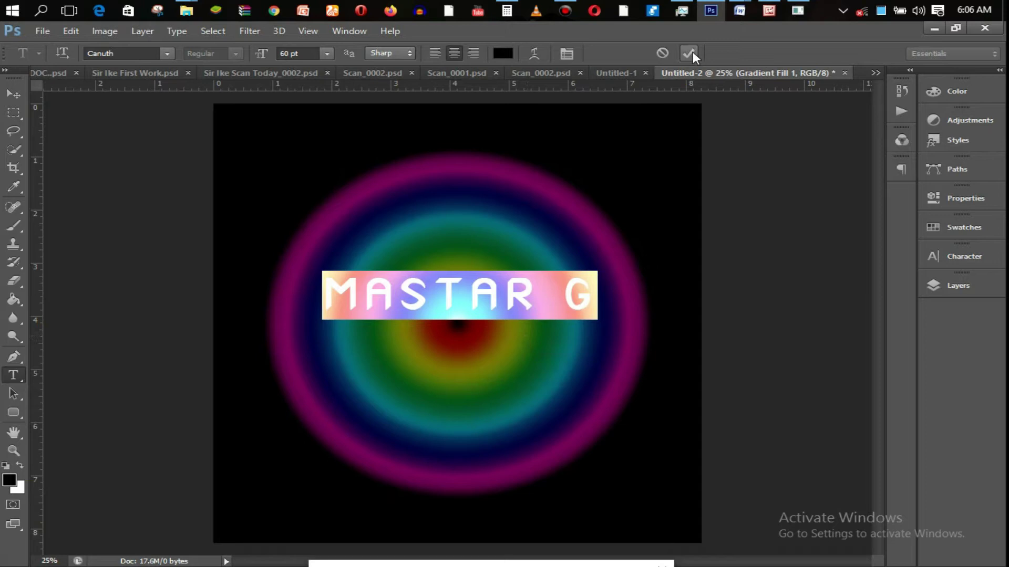
- Set the MASTAR G text's size to 72 pt and commit the text
left_click(326, 54)
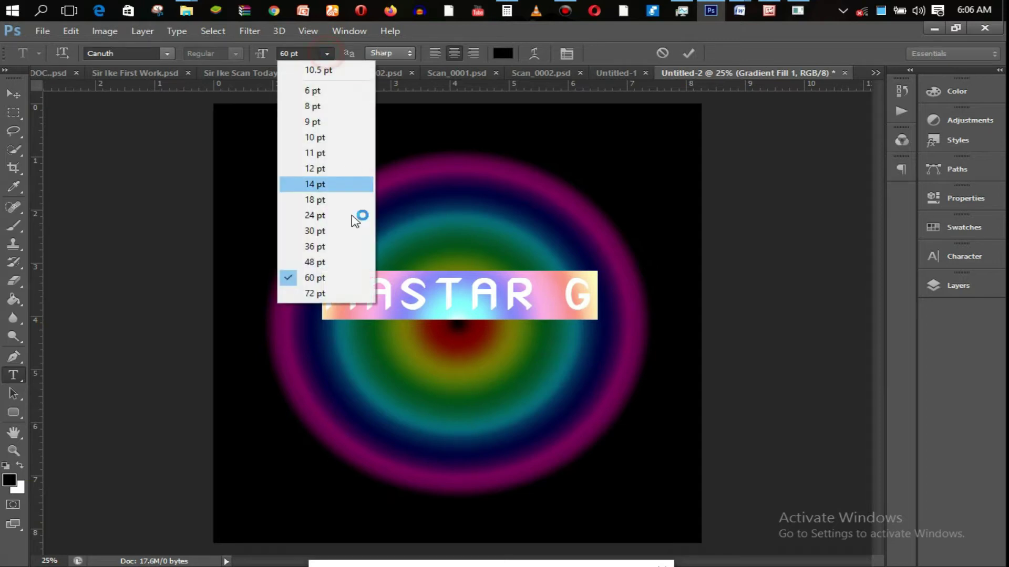
left_click(338, 290)
left_click(327, 55)
left_click(326, 56)
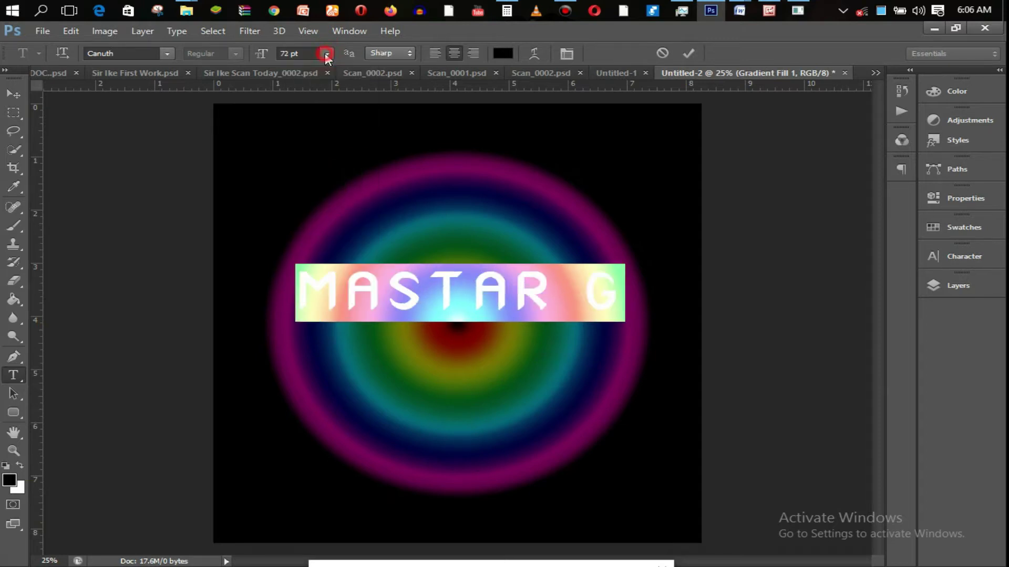
left_click(691, 54)
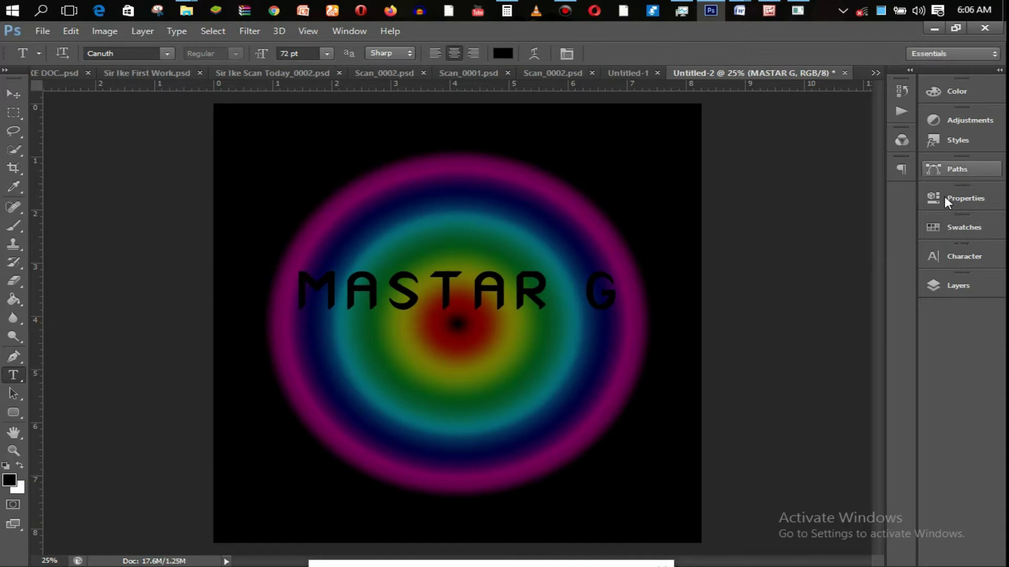
- Add a stroke layer style to the MASTAR G text layer with the near-white colour fbf8f8
left_click(961, 287)
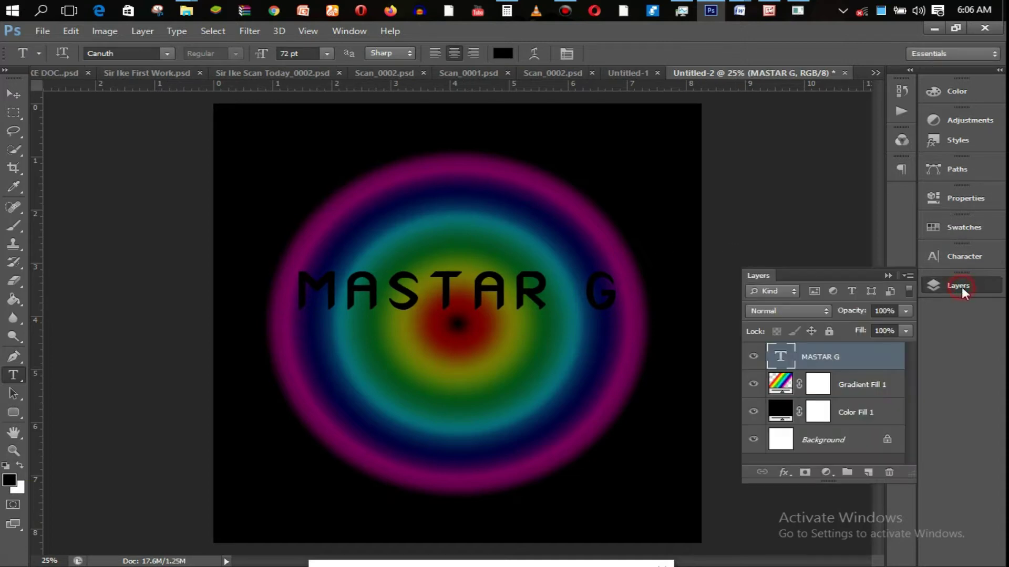
double_click(871, 362)
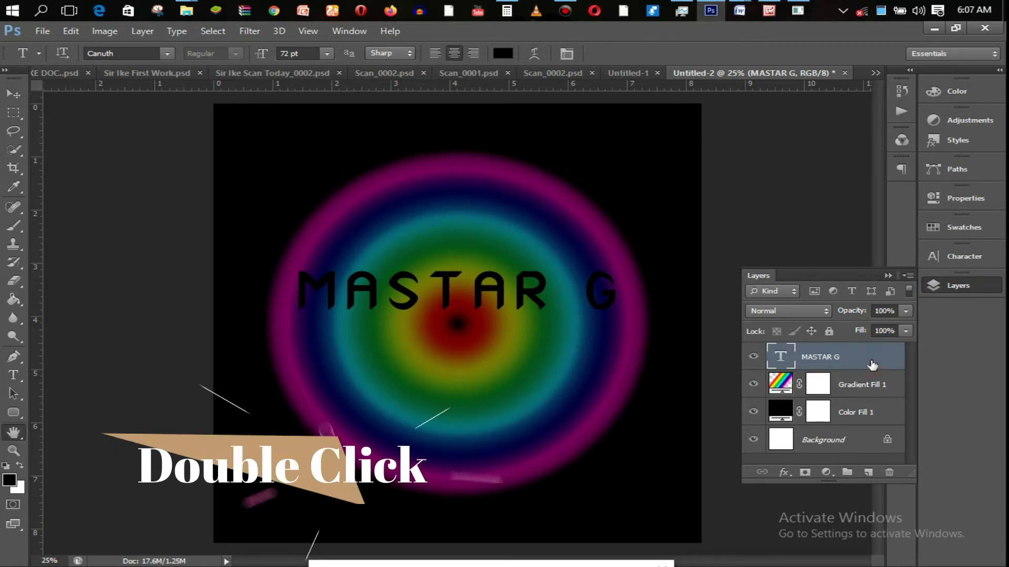
left_click(572, 240)
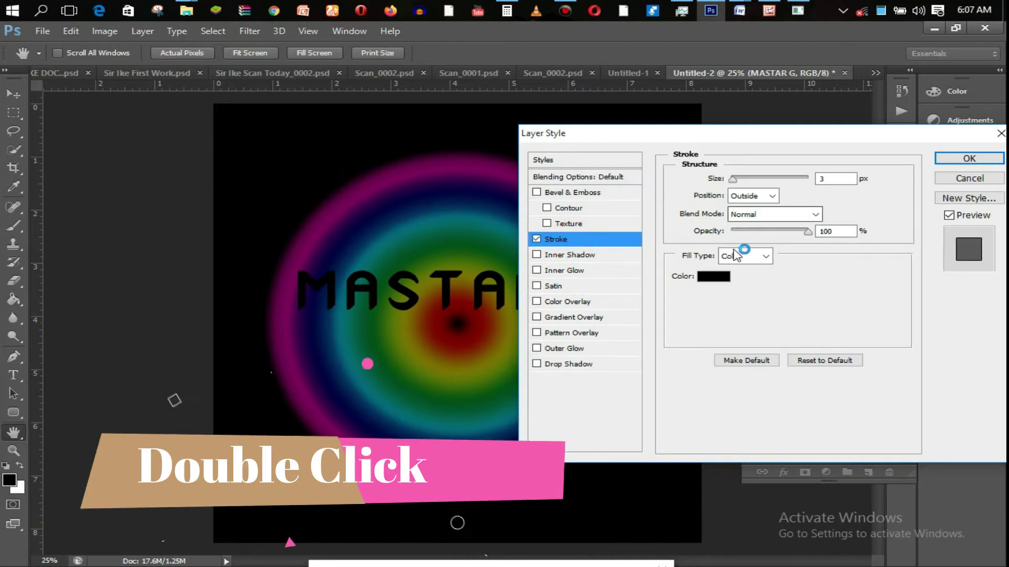
left_click(722, 280)
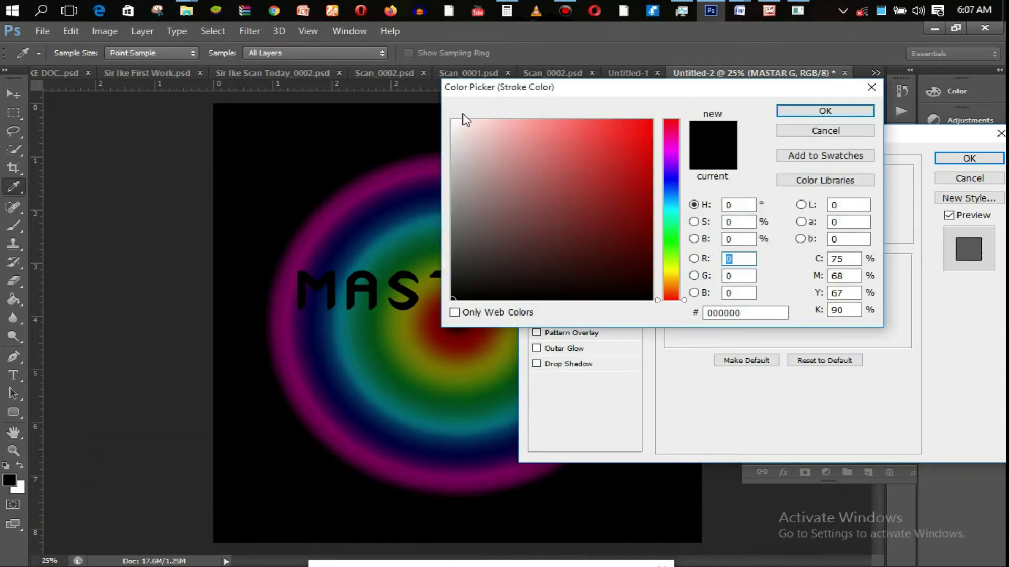
left_click(455, 119)
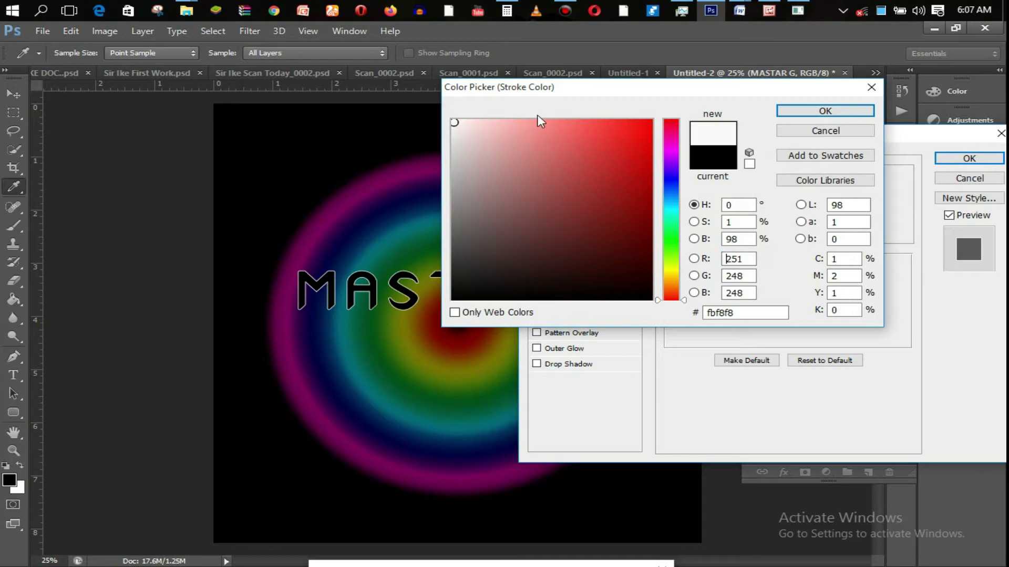
left_click(825, 110)
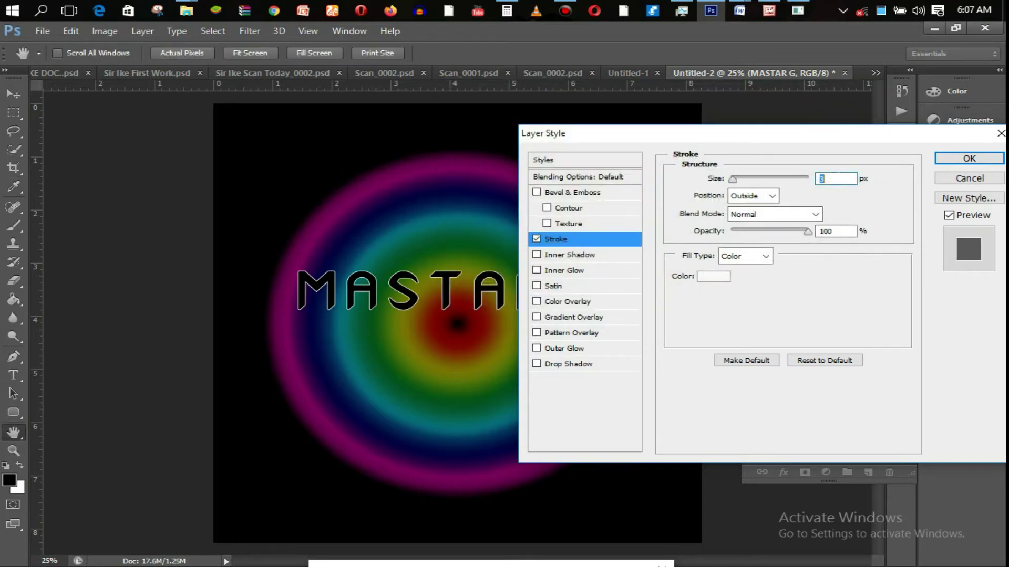
- Set the text's stroke size to 15 px
key("Up")
key("Up")
key("Up")
key("Up")
key("Up")
key("Up")
key("Up")
key("Up")
key("Up")
key("Up")
key("Up")
key("Up")
key("Up")
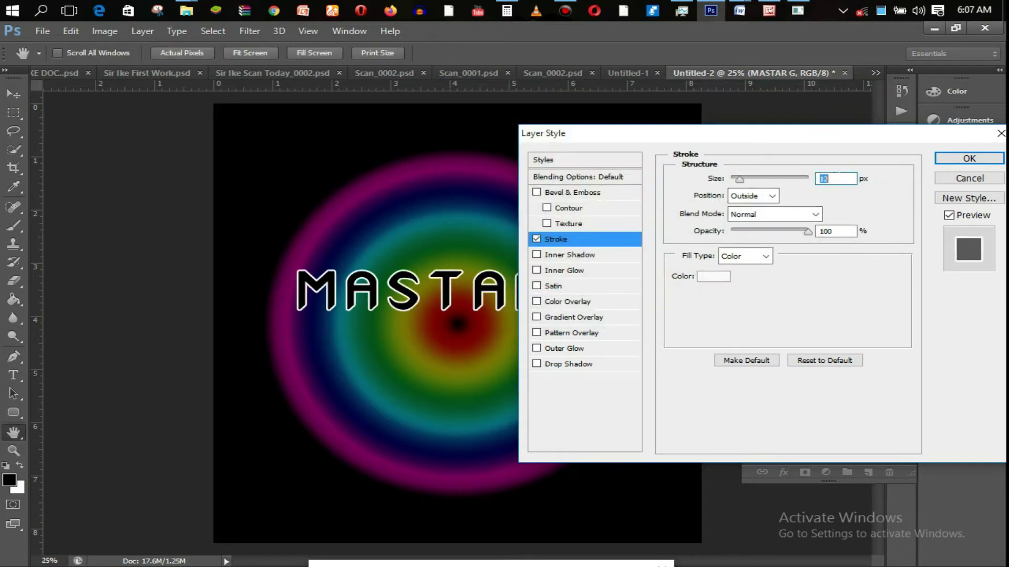
key("Down")
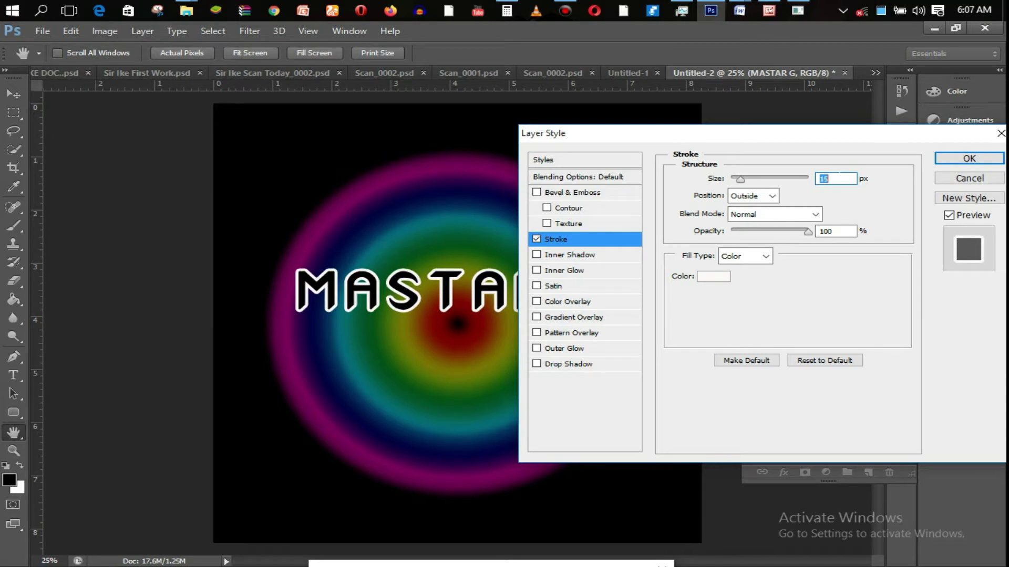
left_click(972, 159)
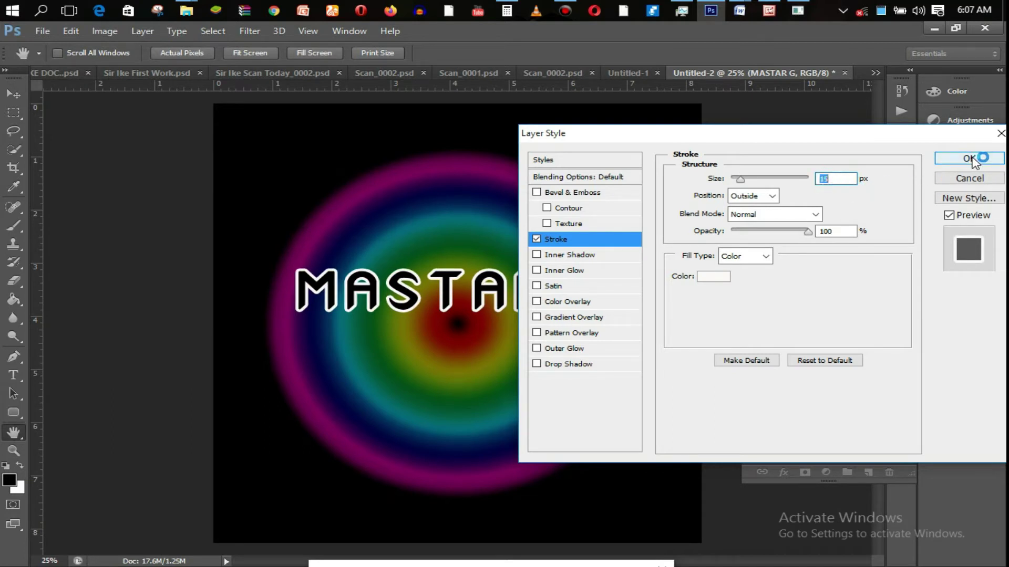
- Add an outer glow to the MASTAR G text with a spread of 29% and a size of 51 px
left_click(536, 348)
left_click(561, 348)
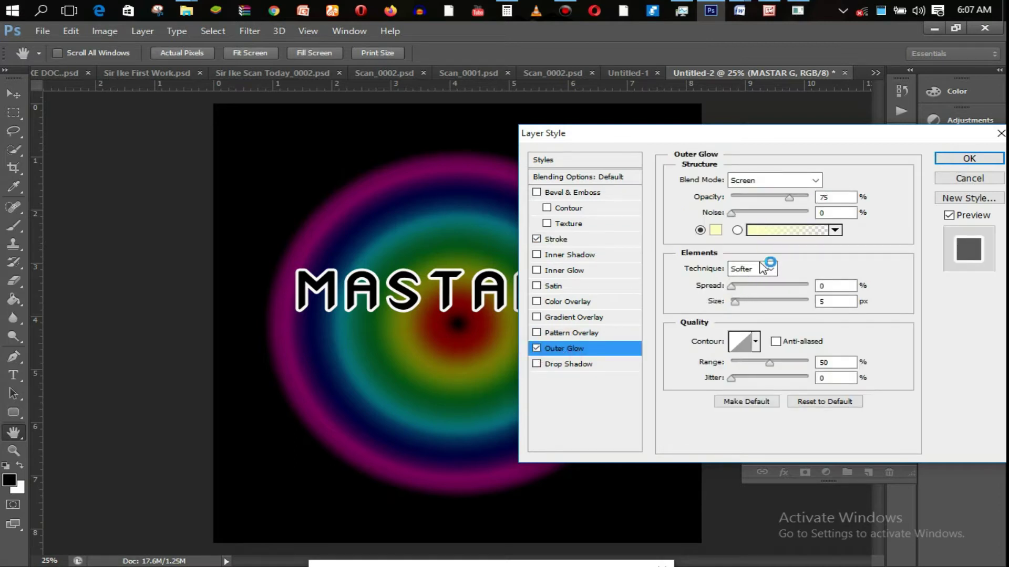
left_click(739, 285)
left_click(750, 301)
left_click(748, 285)
left_click(746, 285)
left_click(746, 285)
left_click(753, 285)
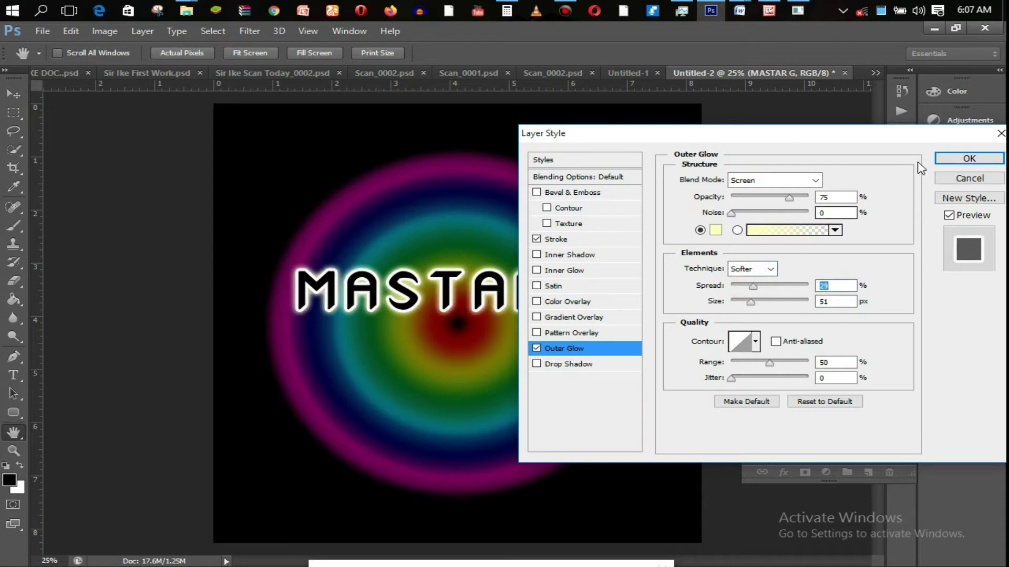
- Add a drop shadow to the text with distance 39 px, spread 40% and size 106 px
left_click(566, 365)
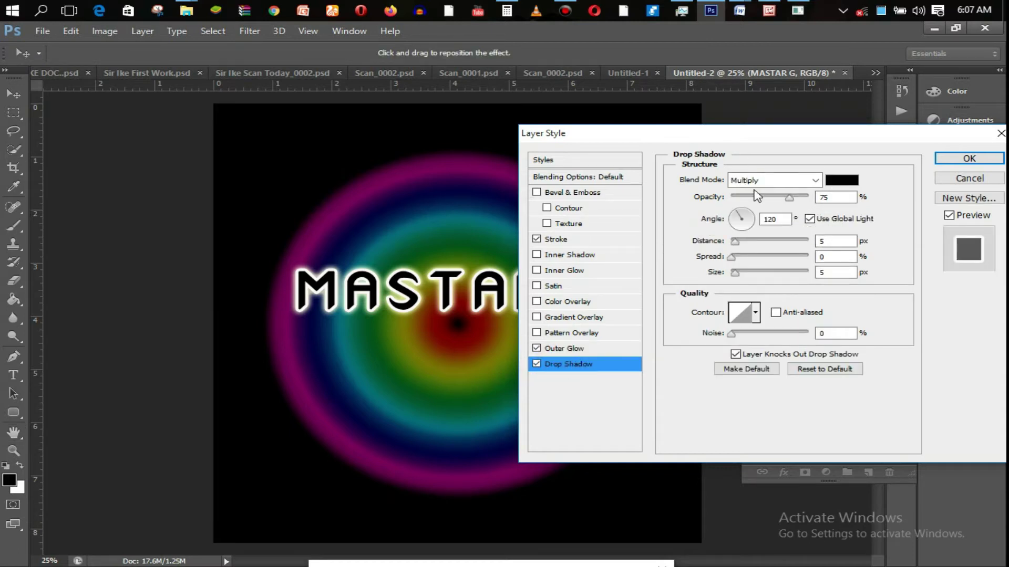
left_click_drag(736, 243, 750, 244)
left_click(754, 257)
left_click(761, 273)
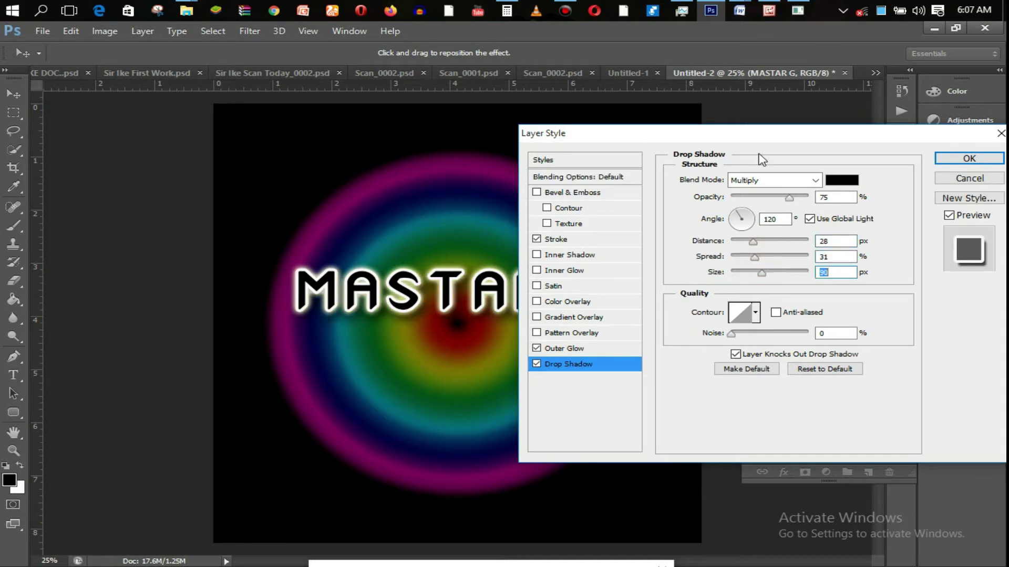
left_click_drag(795, 133, 821, 119)
left_click_drag(788, 259, 792, 261)
left_click(787, 241)
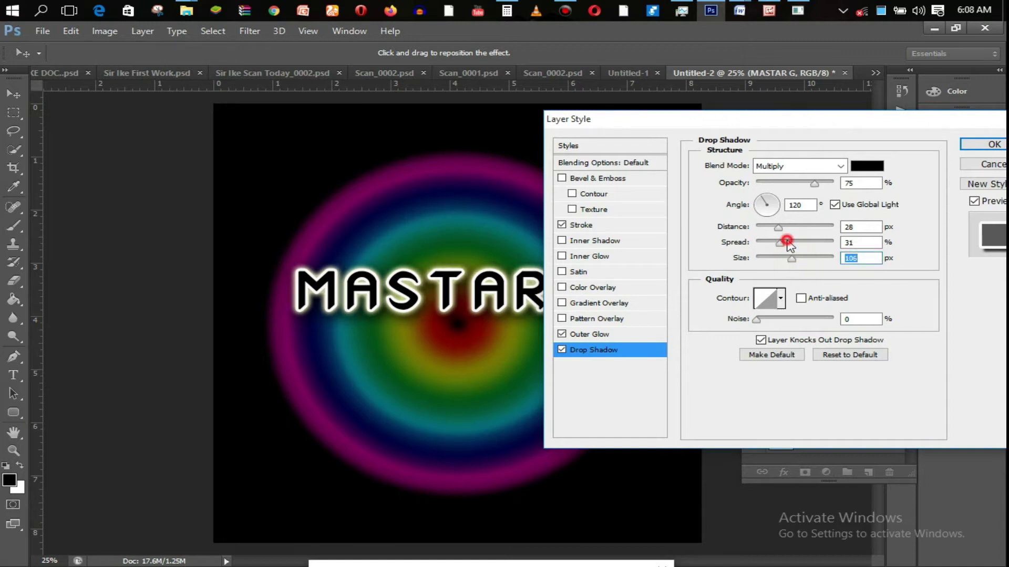
left_click(787, 227)
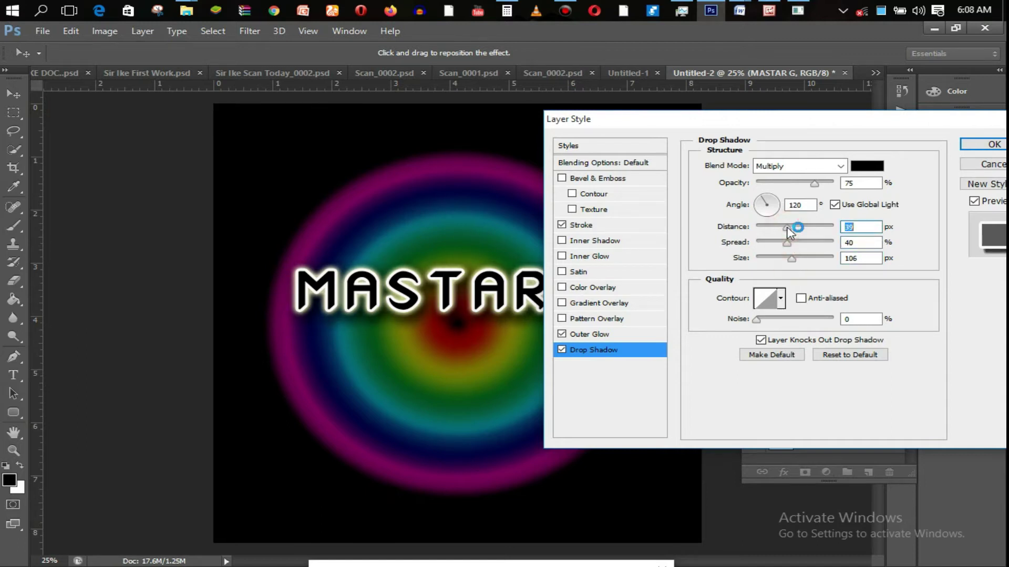
- Set the drop shadow's angle to about 56° and its blend mode to Normal
left_click(774, 200)
left_click_drag(797, 123, 830, 120)
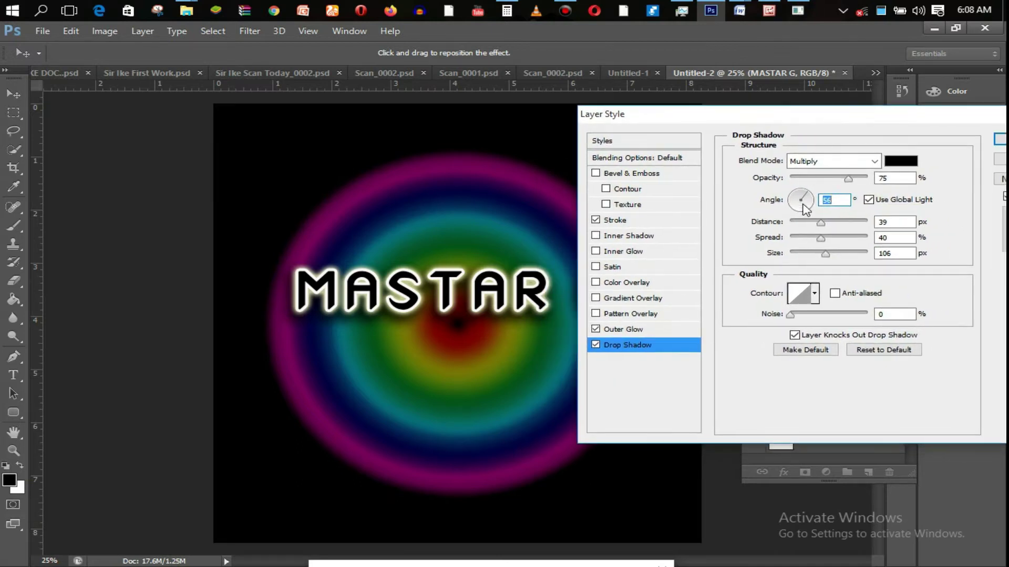
left_click(872, 160)
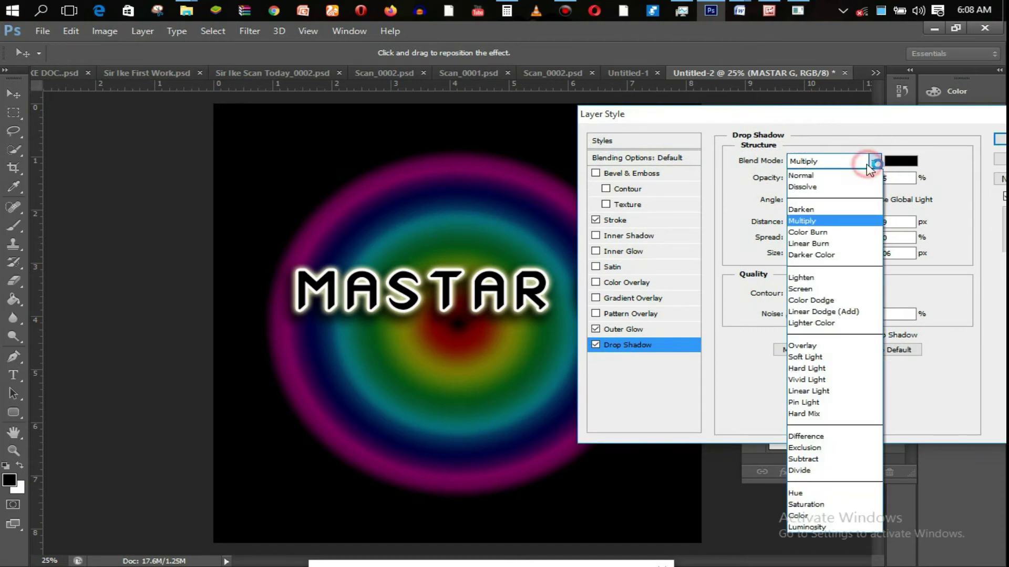
left_click(827, 183)
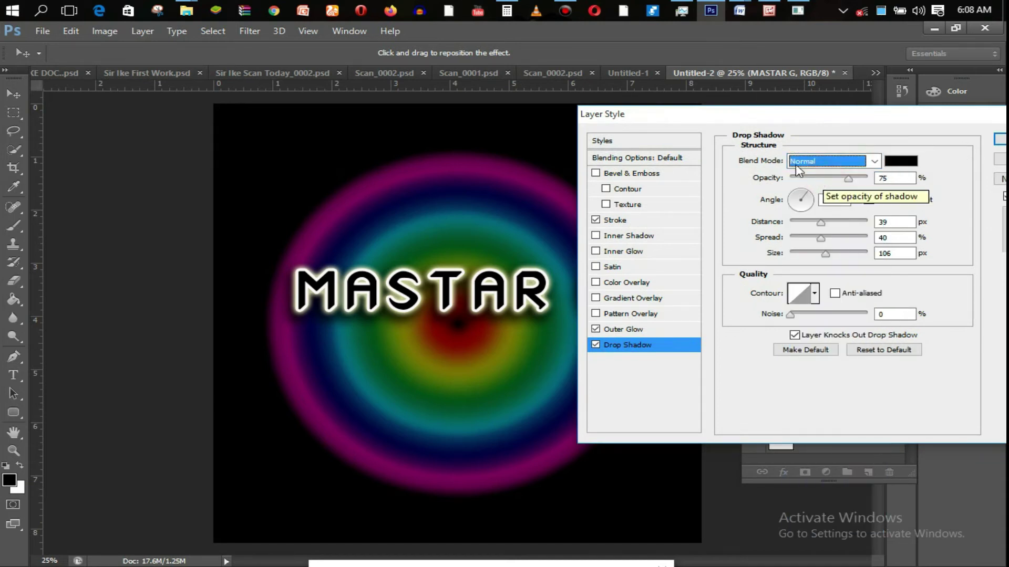
- Change the drop shadow colour to a dark yellow, #635201
left_click(913, 163)
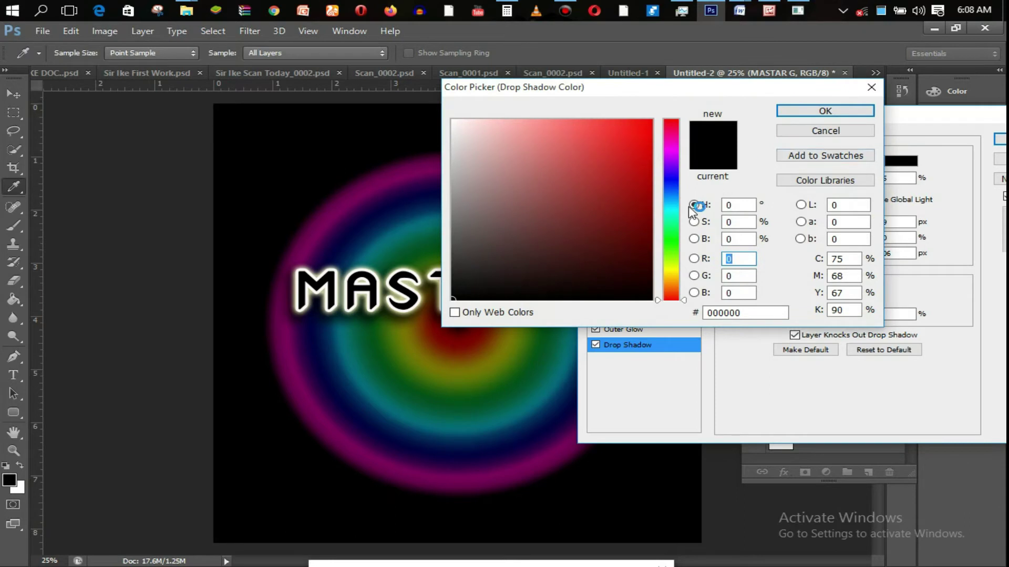
left_click(670, 284)
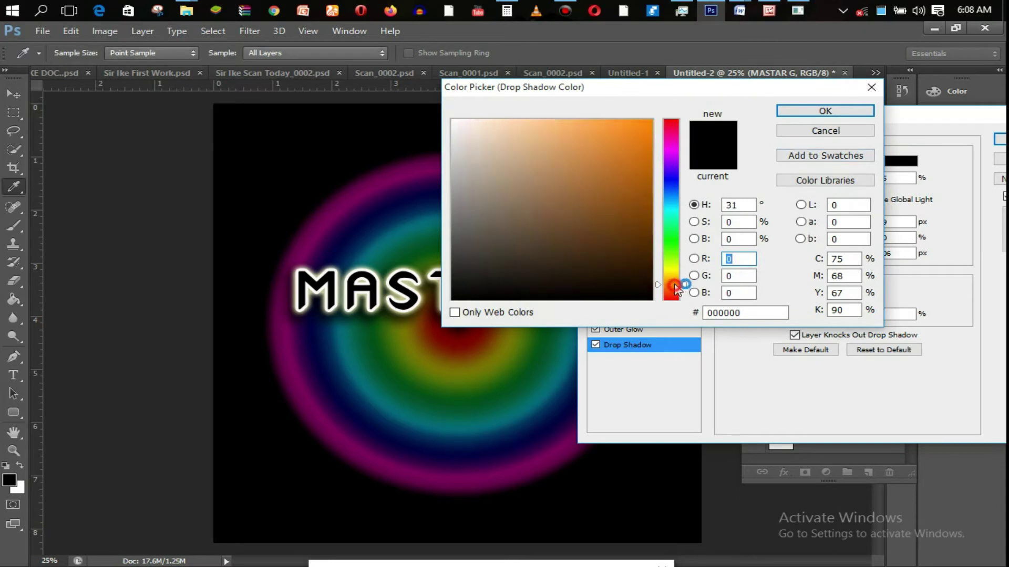
left_click(646, 238)
left_click(675, 274)
left_click_drag(675, 275, 674, 276)
left_click(650, 230)
left_click_drag(691, 88, 830, 79)
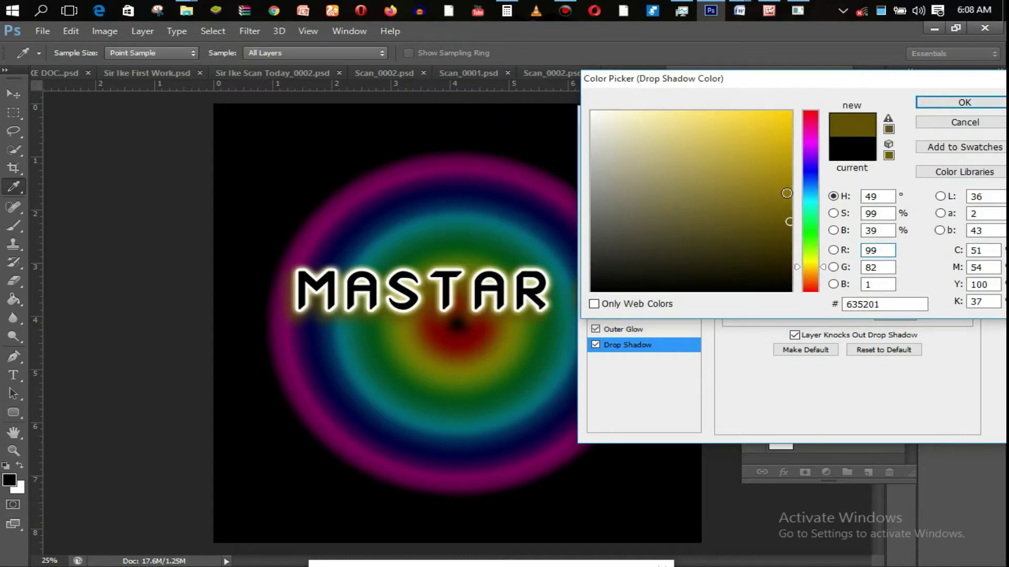
left_click(938, 103)
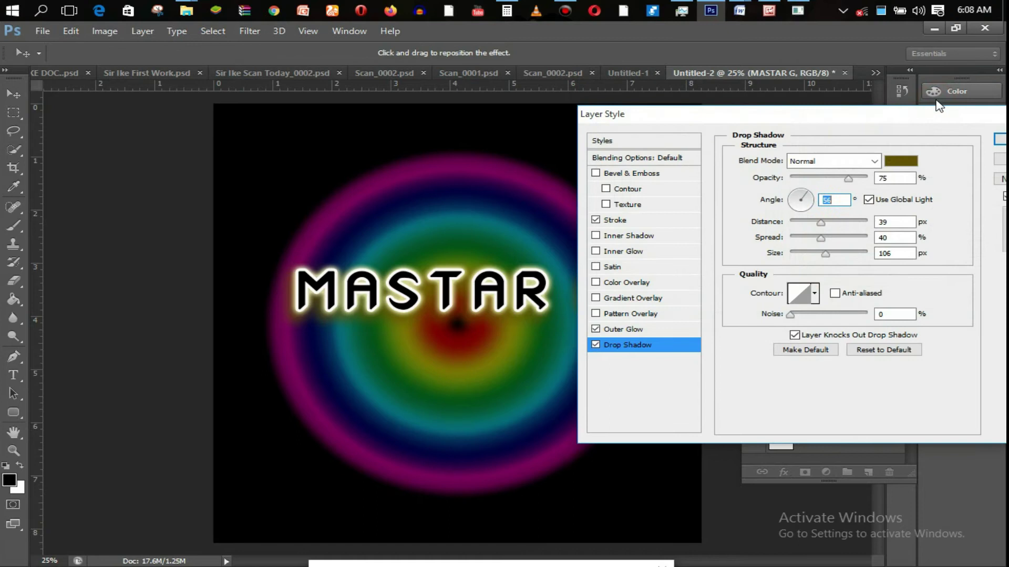
- Raise the drop shadow's opacity to 100% and brighten its colour to #9f8303
left_click_drag(848, 178, 875, 179)
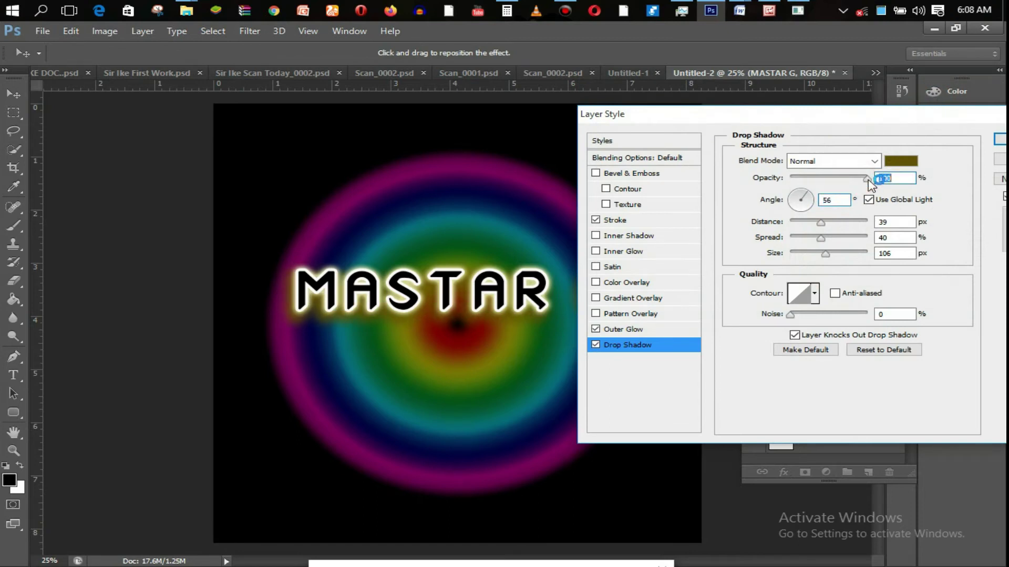
left_click(898, 164)
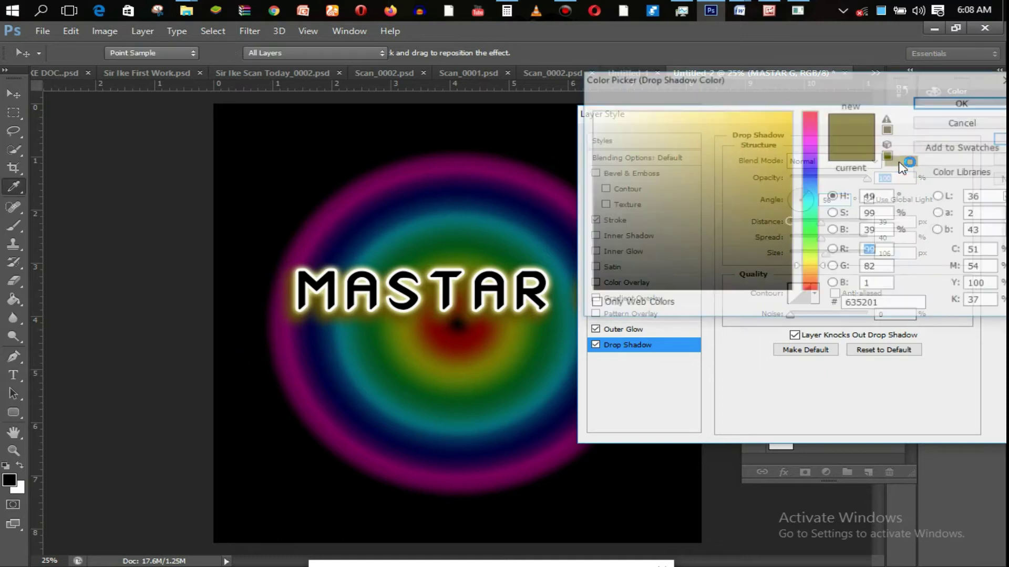
left_click(787, 171)
left_click_drag(787, 176, 787, 179)
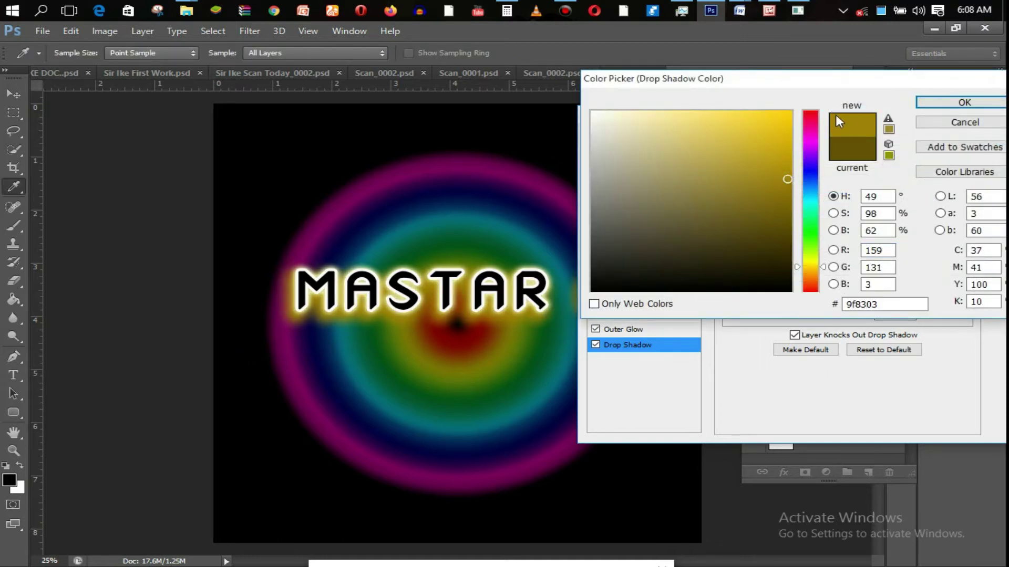
left_click(940, 104)
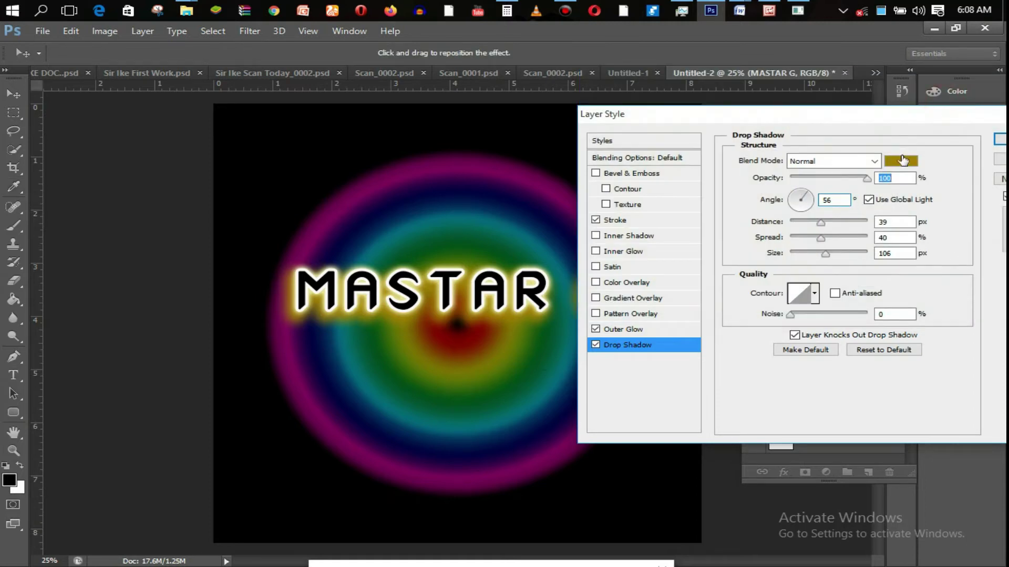
- Adjust the drop shadow to a distance of 42 px and a size of 131 px
left_click(825, 236)
left_click(822, 222)
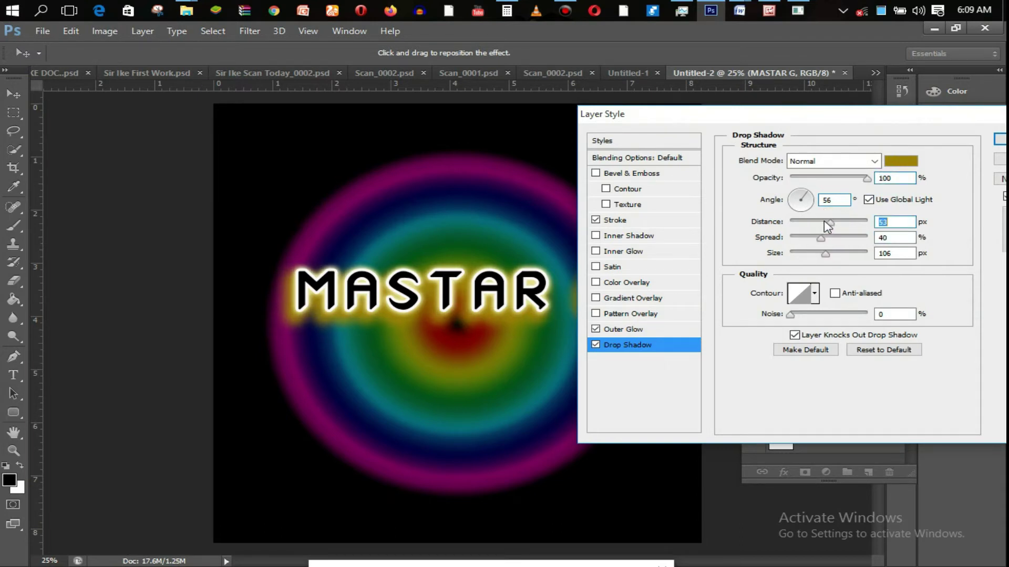
left_click(823, 222)
left_click(839, 253)
left_click_drag(840, 254, 832, 254)
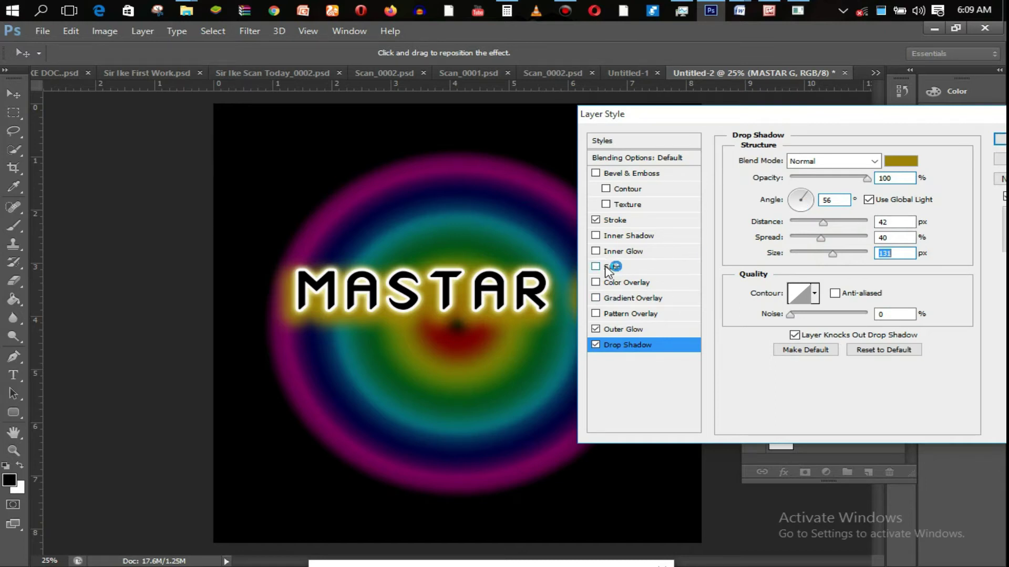
left_click(596, 237)
left_click(596, 237)
- Add a Bevel & Emboss effect with Contour enabled to the MASTAR G text
left_click(635, 174)
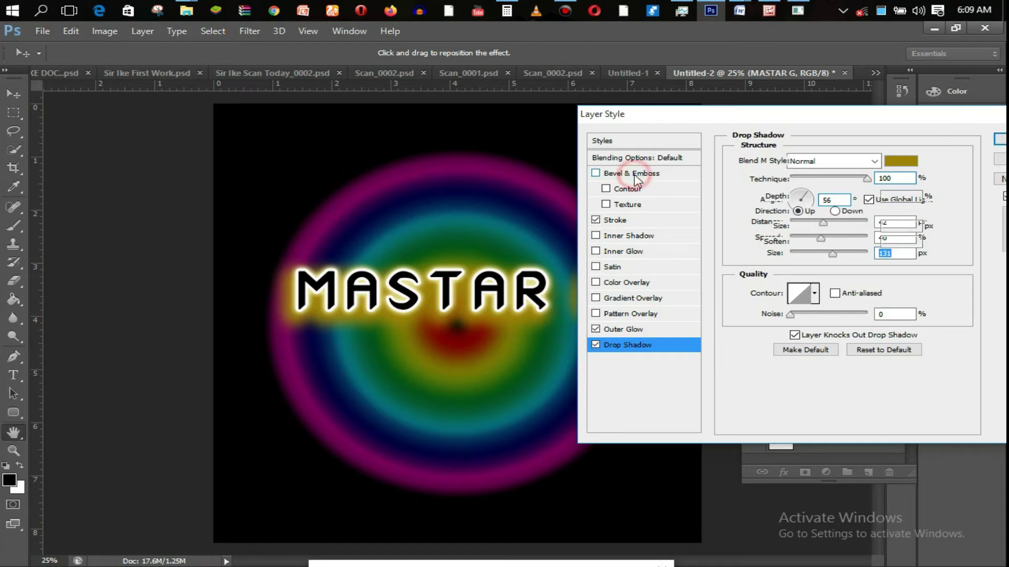
left_click(606, 189)
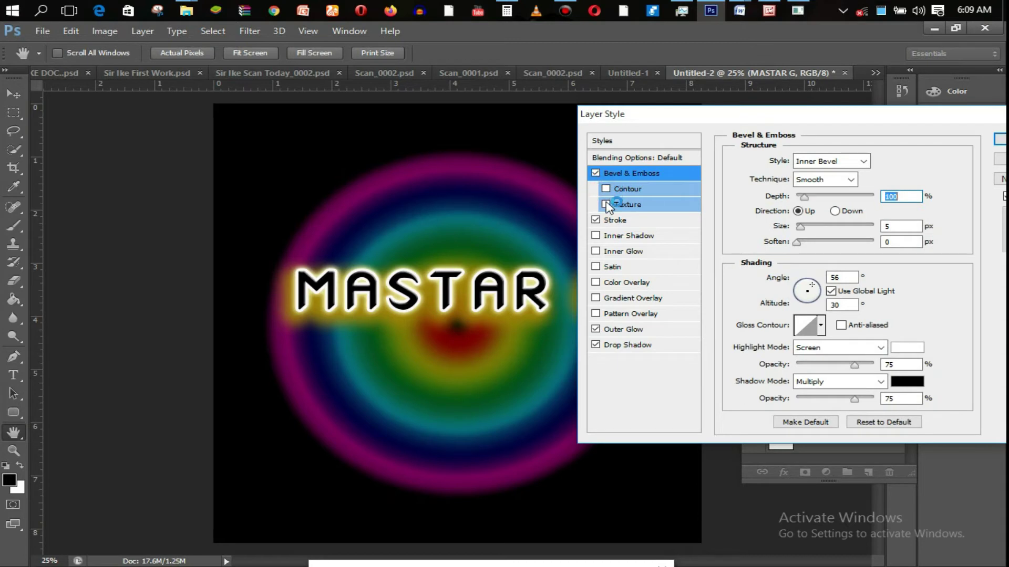
left_click(607, 195)
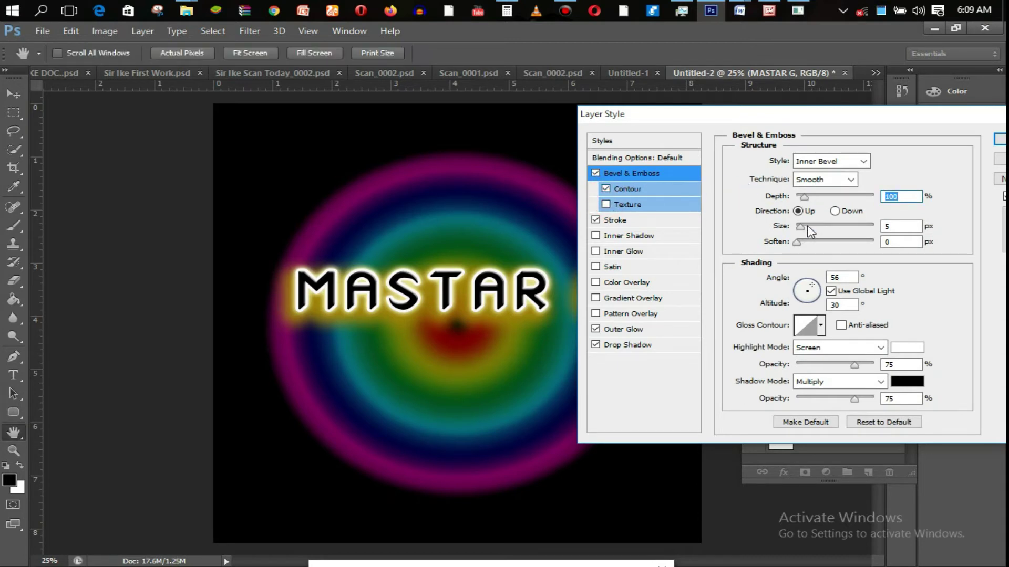
- Set the bevel's size to 27 px and soften to 1 px with the Smooth technique, and apply the layer style
left_click(809, 225)
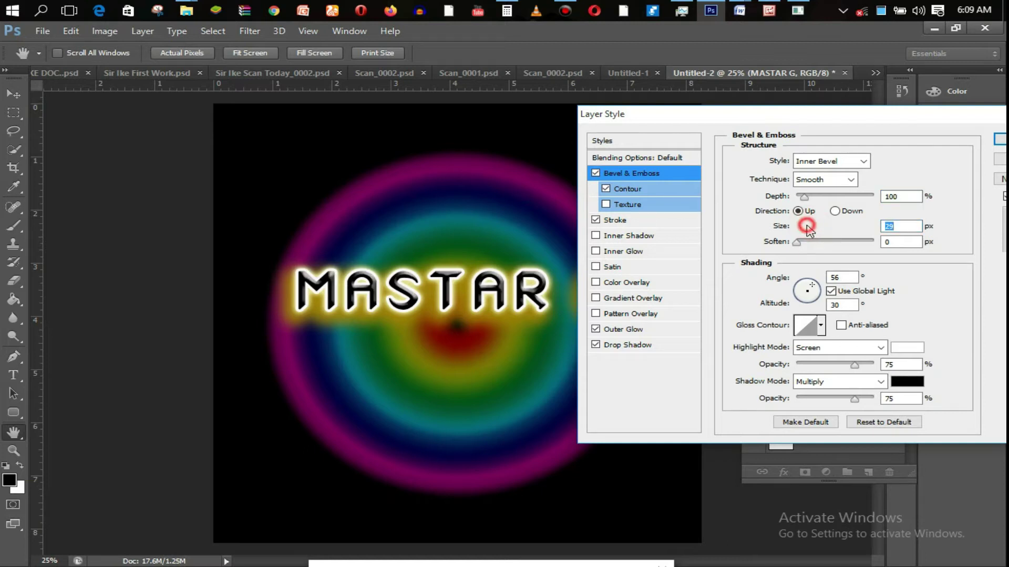
left_click(808, 226)
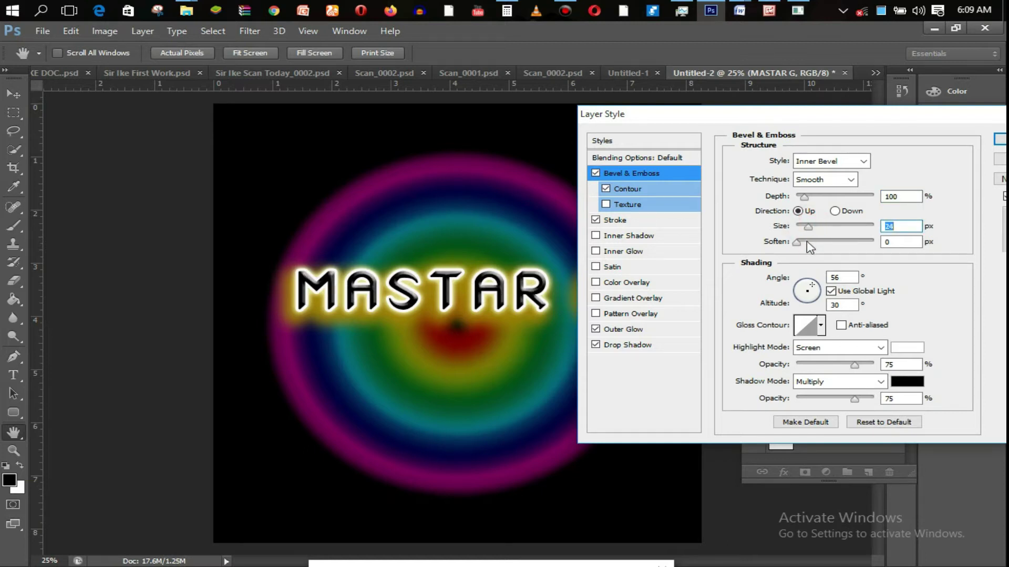
left_click(804, 241)
left_click_drag(802, 242, 812, 226)
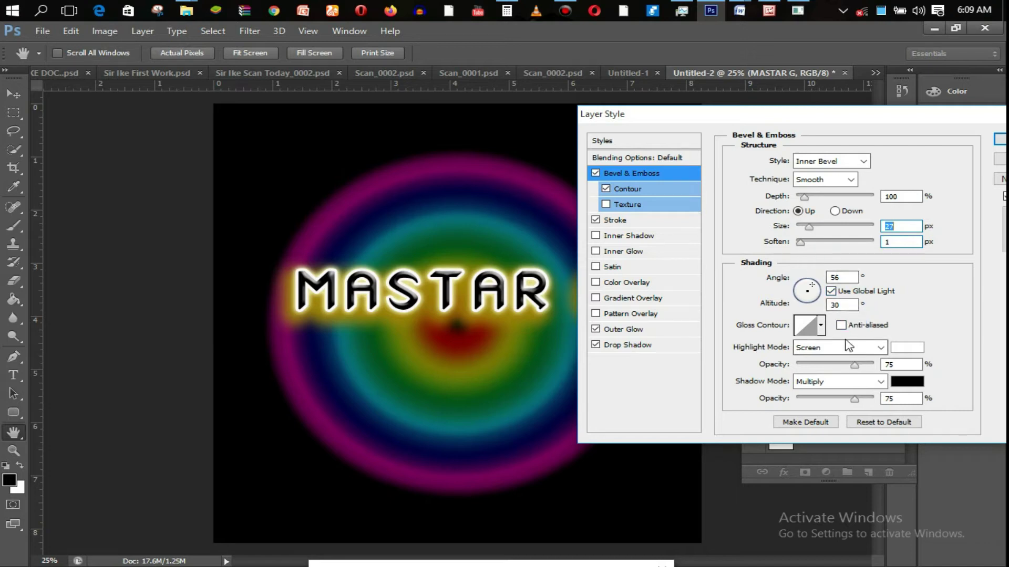
left_click(842, 185)
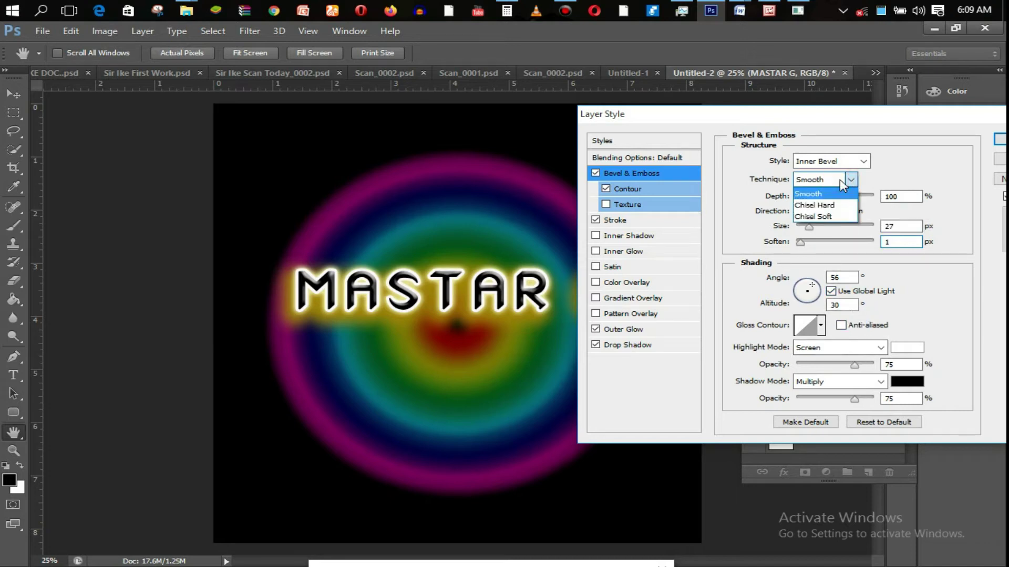
left_click(842, 183)
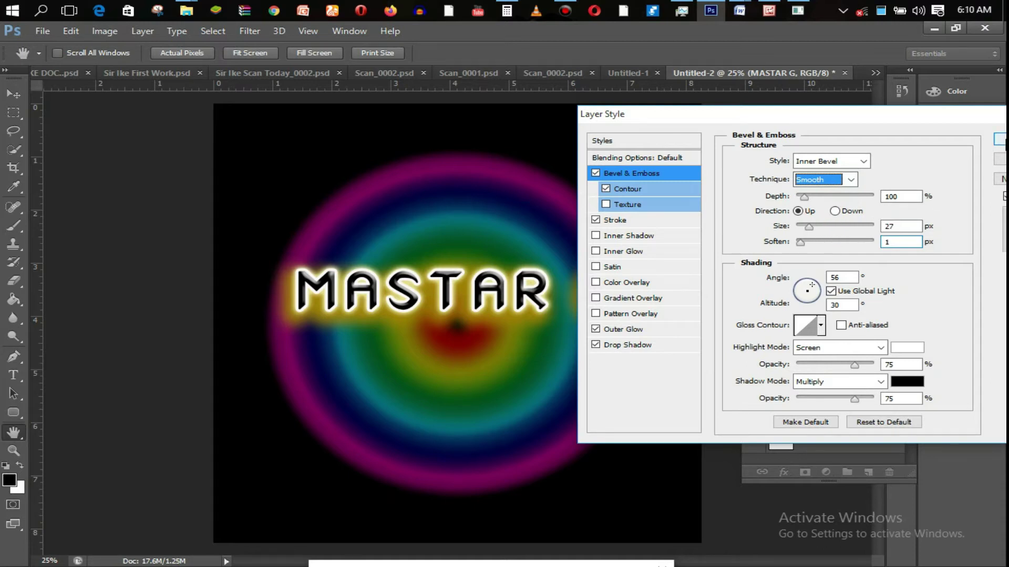
left_click(999, 140)
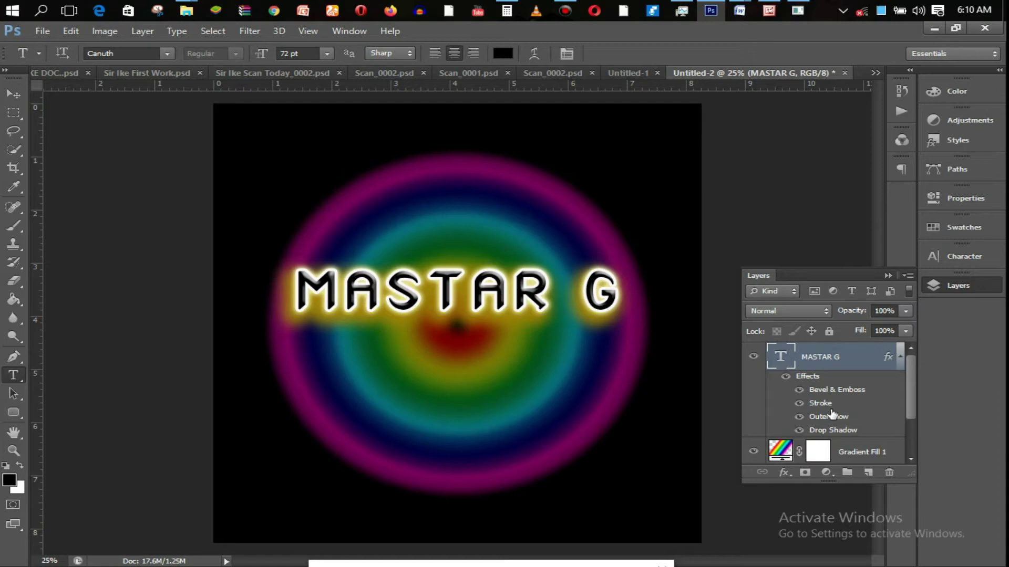
double_click(855, 368)
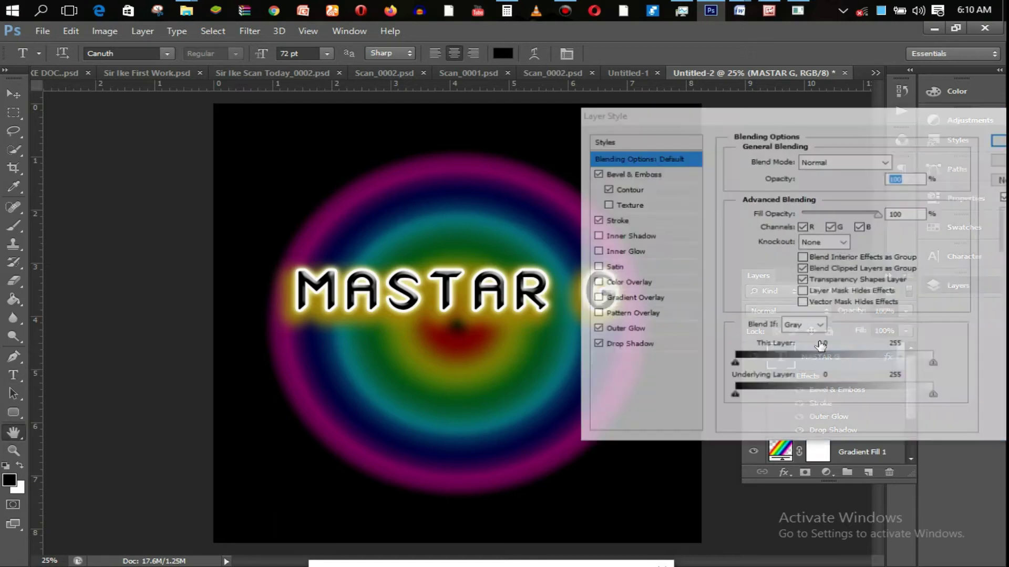
left_click(632, 346)
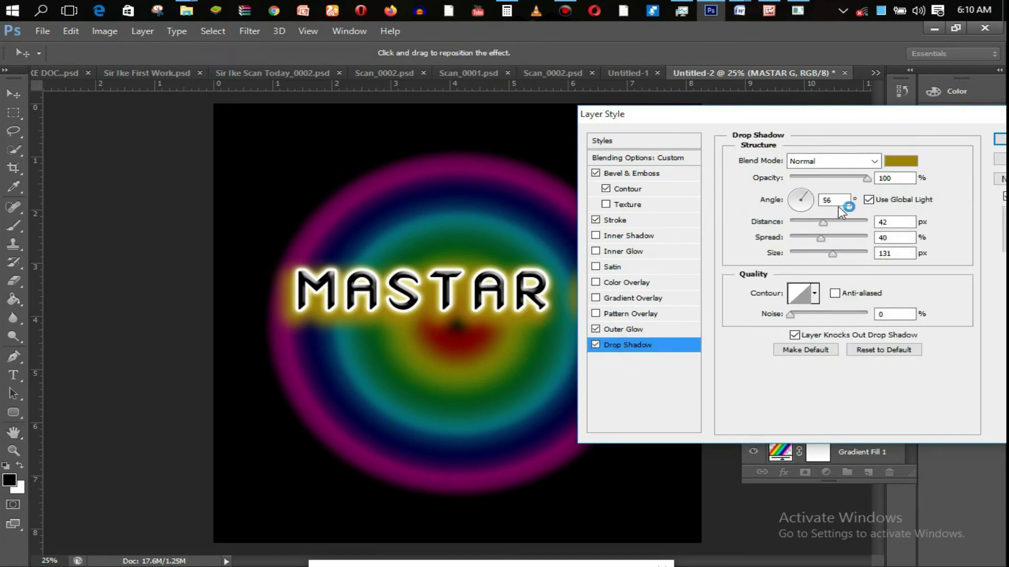
left_click(907, 161)
left_click_drag(788, 233, 786, 215)
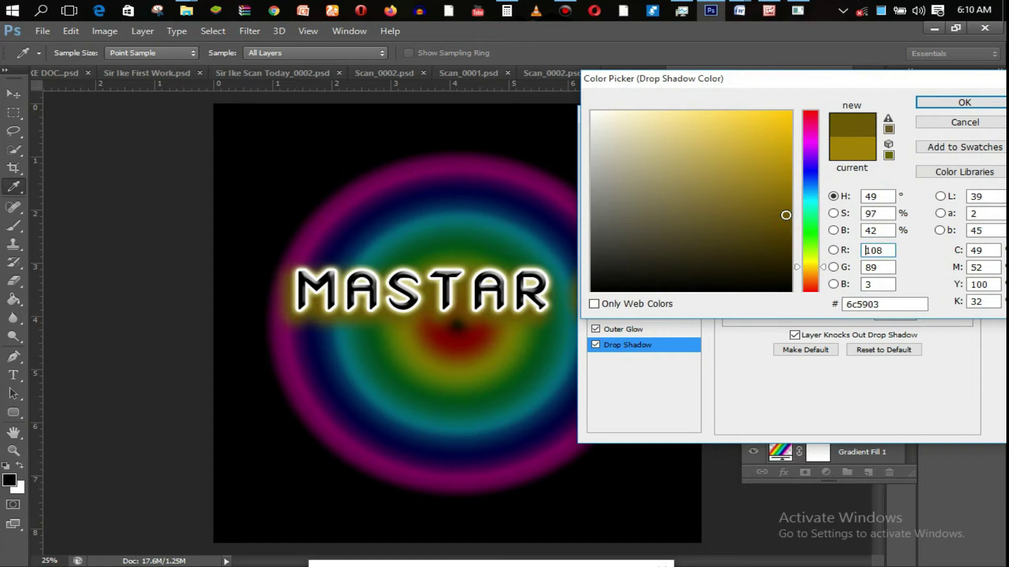
left_click(787, 206)
left_click(948, 126)
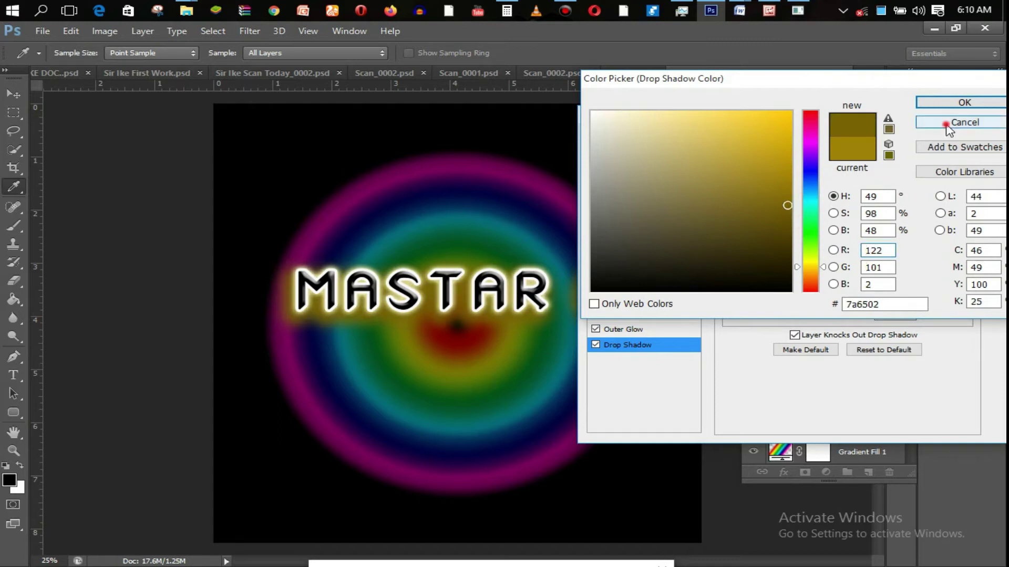
left_click(1001, 140)
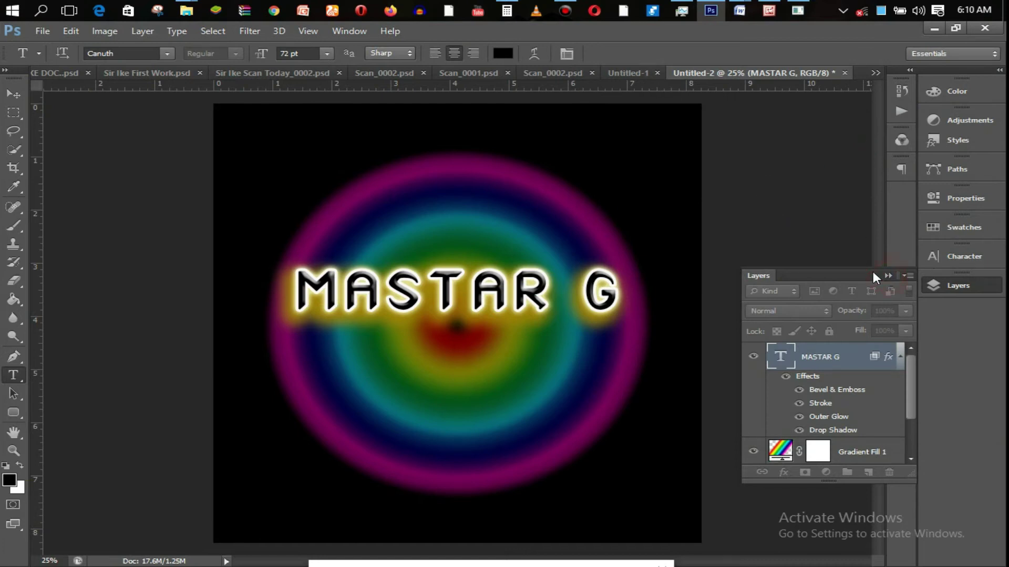
- Scale the MASTAR G text with Free Transform to about 116% width and 135% height, widening it across the rainbow circle
left_click(887, 276)
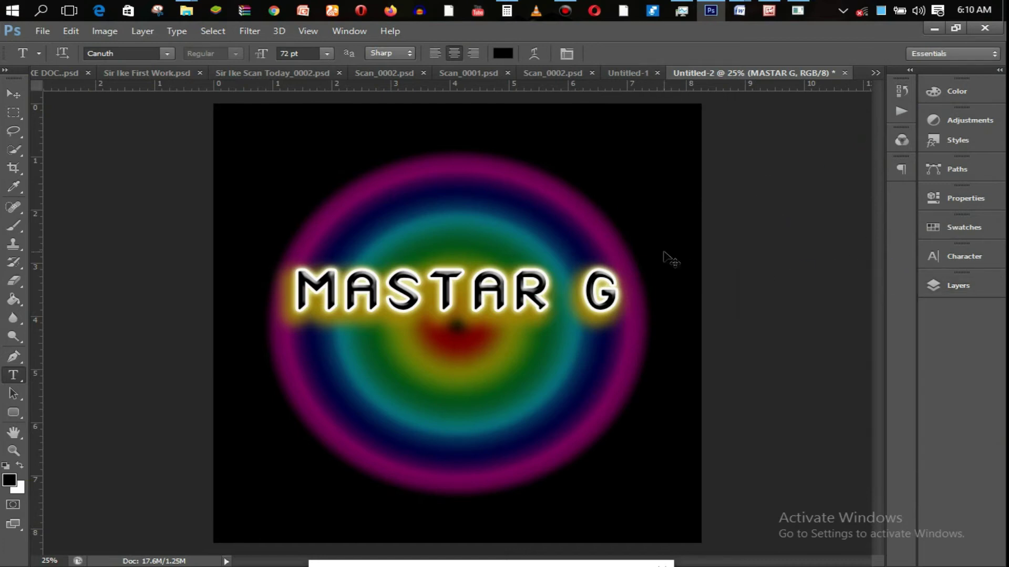
key("ctrl+t")
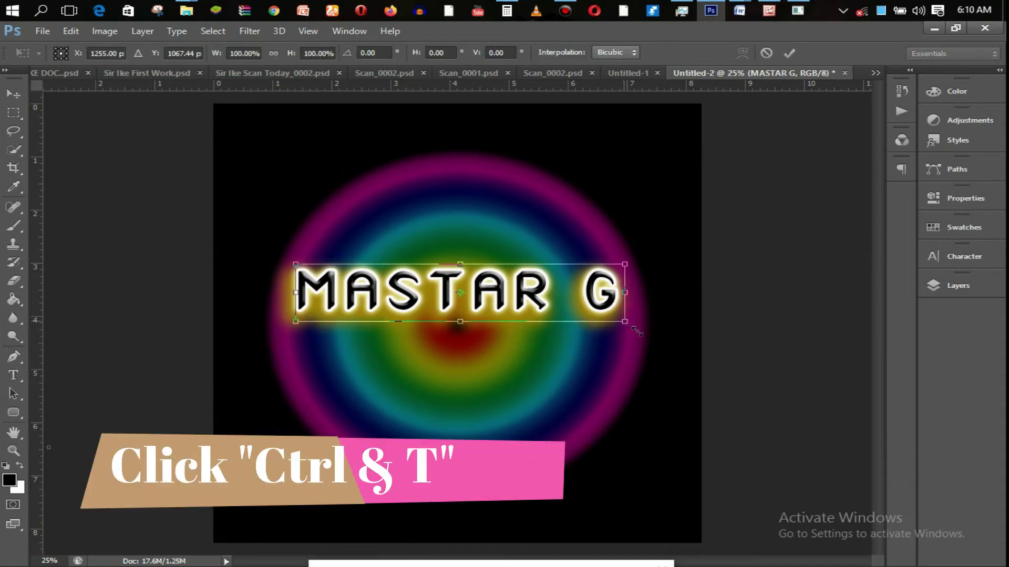
left_click_drag(639, 332, 649, 341)
left_click_drag(650, 301, 657, 301)
left_click_drag(294, 302, 277, 302)
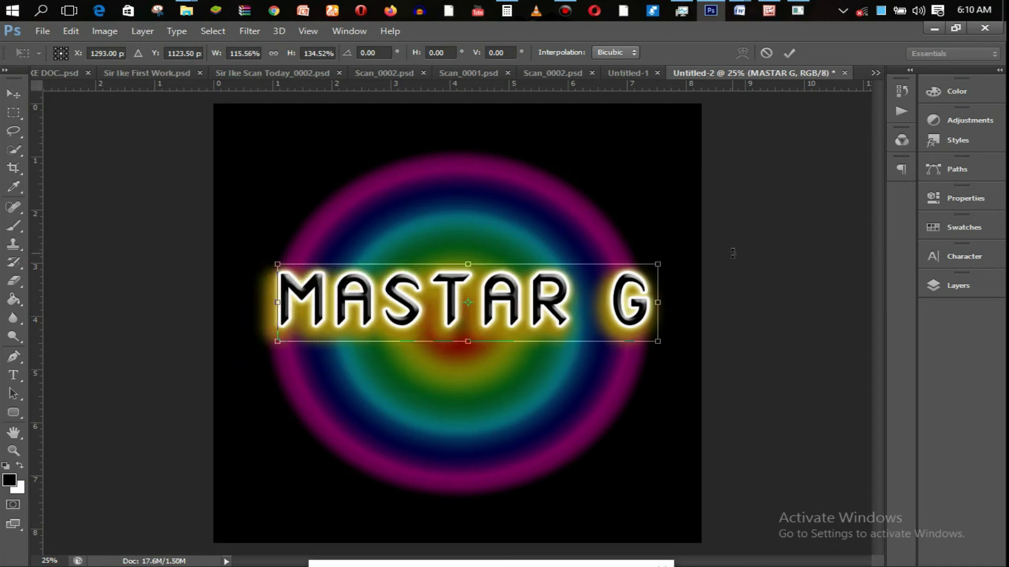
left_click(790, 54)
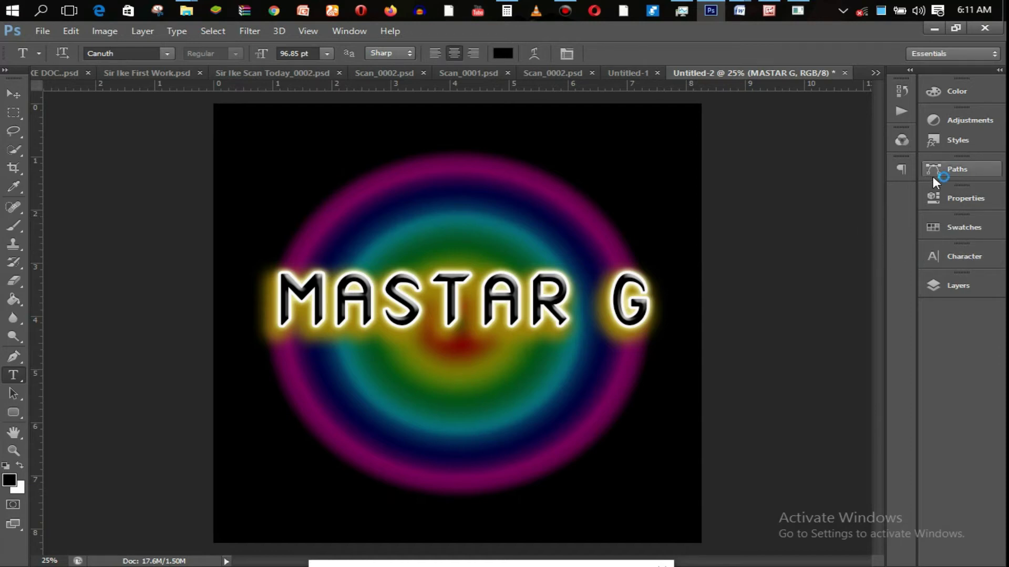
- Compare the MASTAR G text with its outer glow hidden and shown
left_click(975, 284)
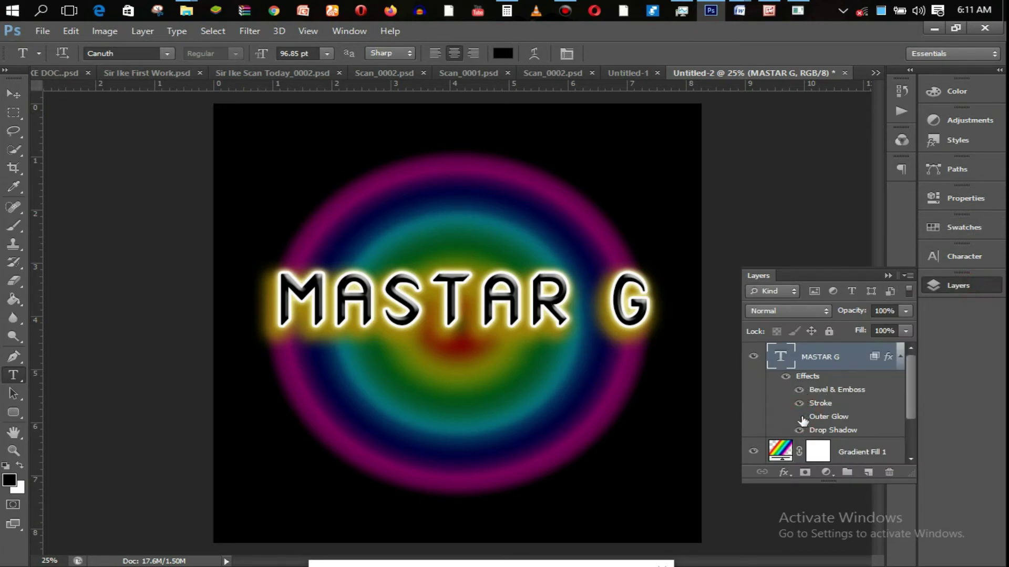
left_click(800, 417)
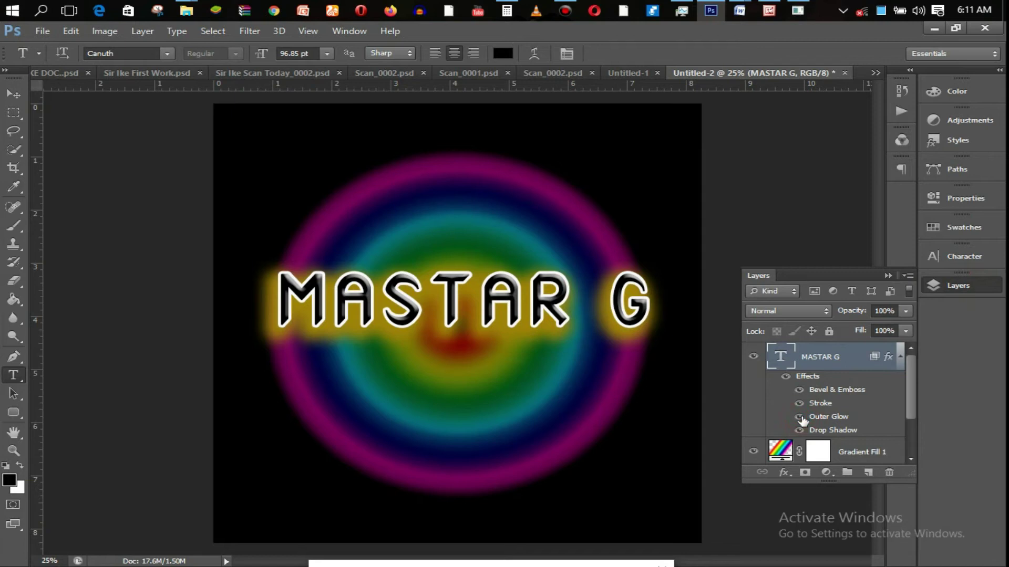
left_click(800, 417)
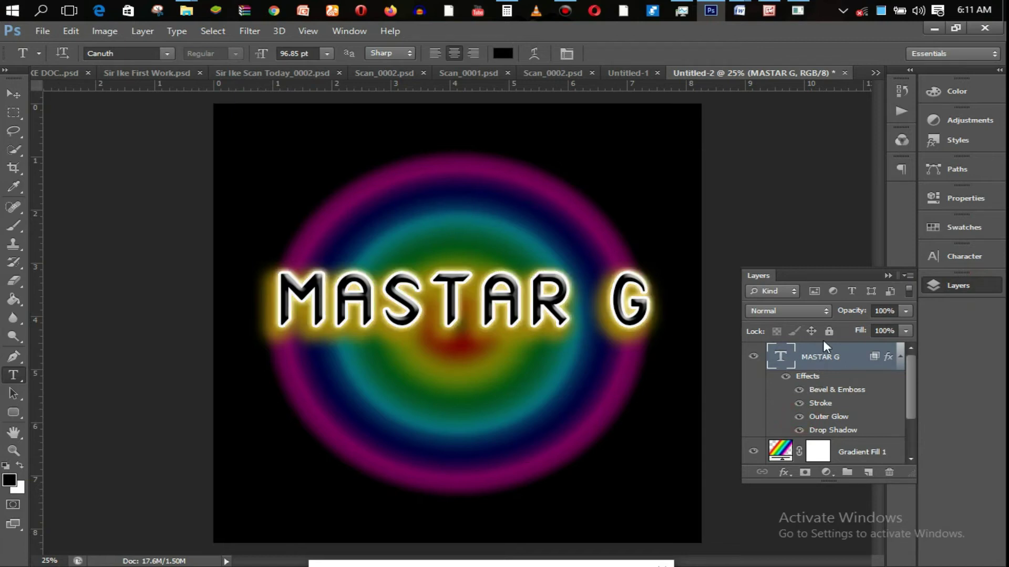
- Adjust the text's outer glow to a spread of 22% and a size of 57 px, keeping the effect enabled
double_click(854, 371)
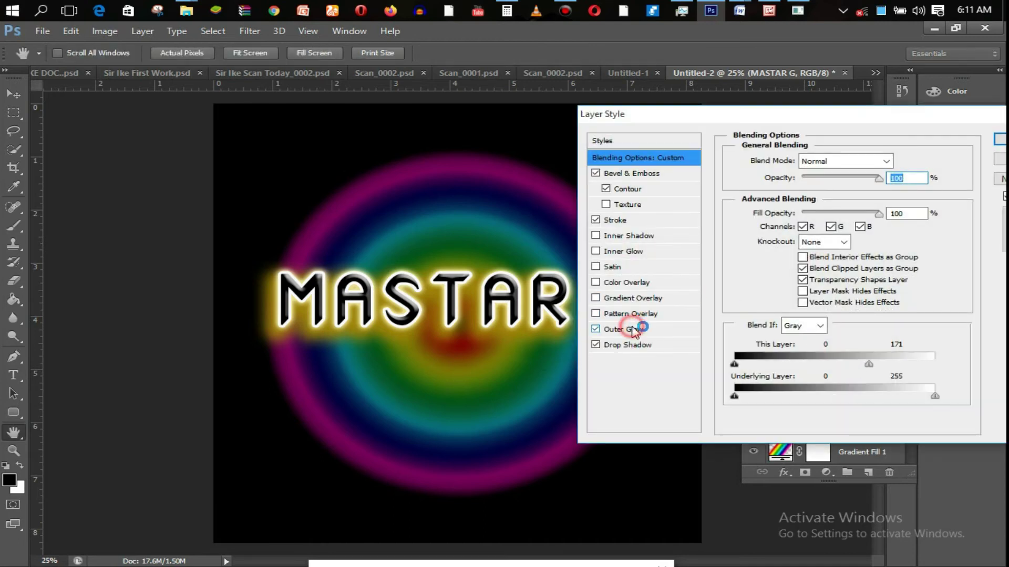
left_click(632, 329)
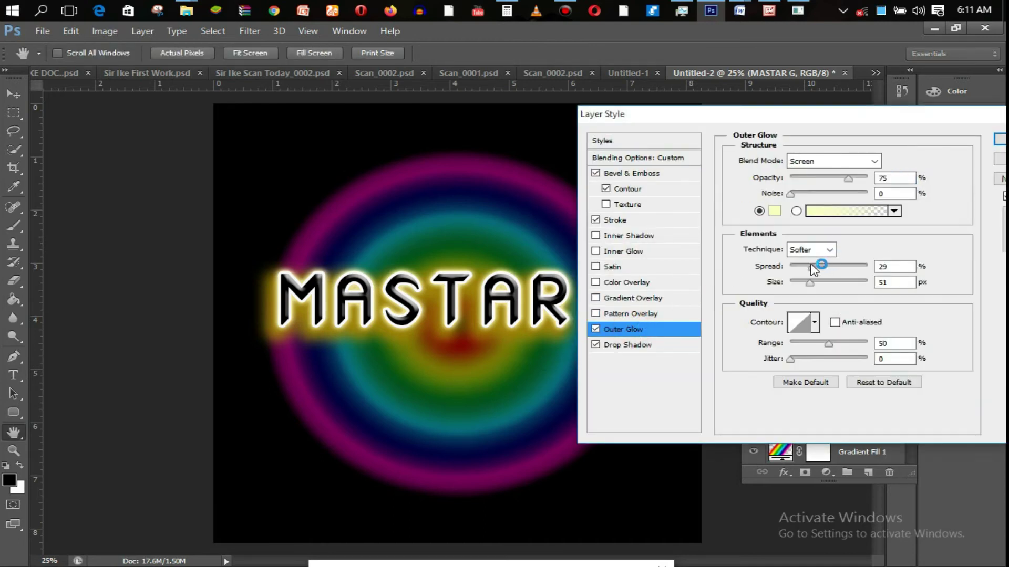
left_click_drag(814, 270, 815, 287)
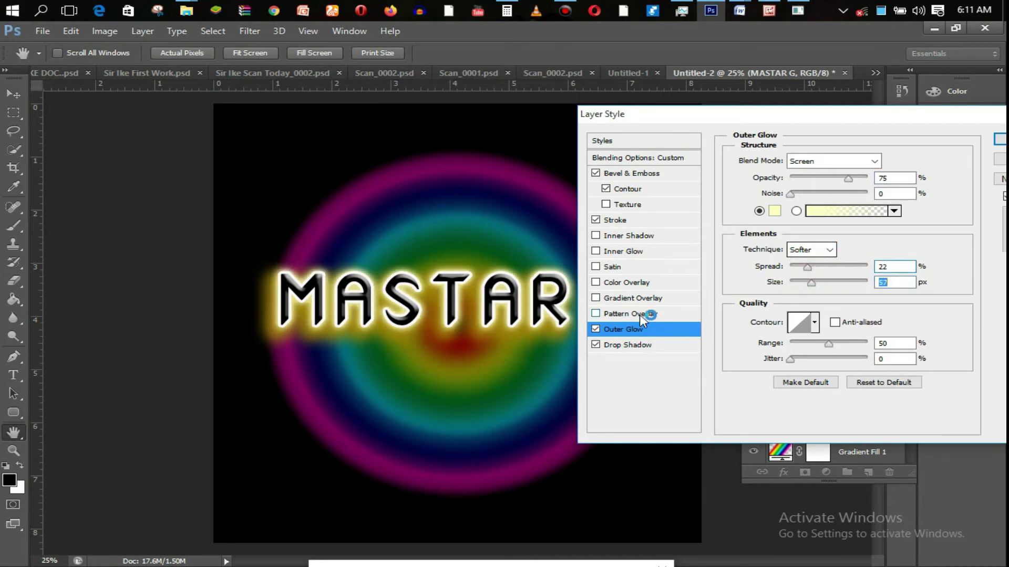
left_click(595, 329)
left_click(595, 329)
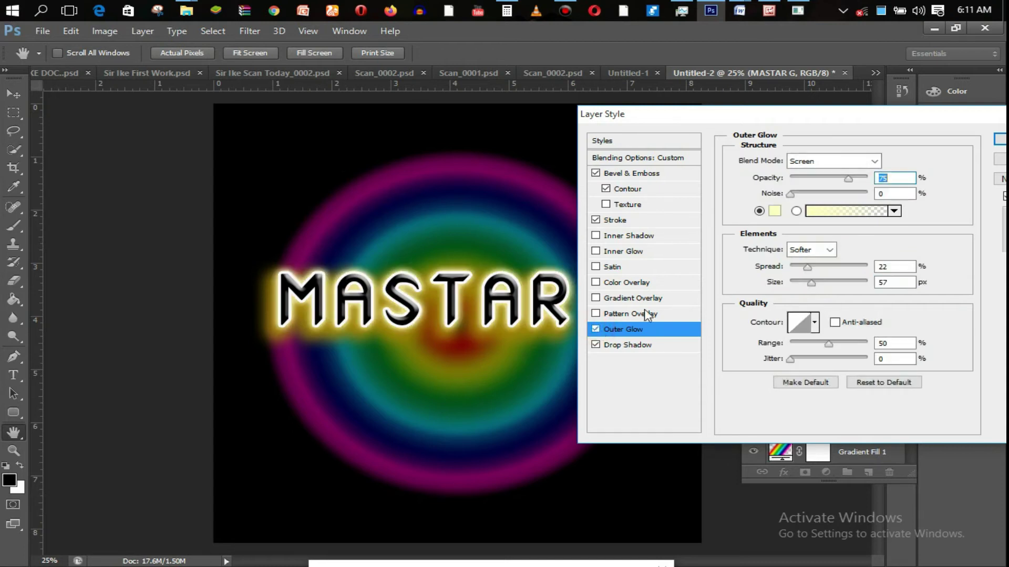
- Set the outer glow's spread to 15% on the MASTAR G text and apply the layer style
left_click_drag(807, 268, 802, 265)
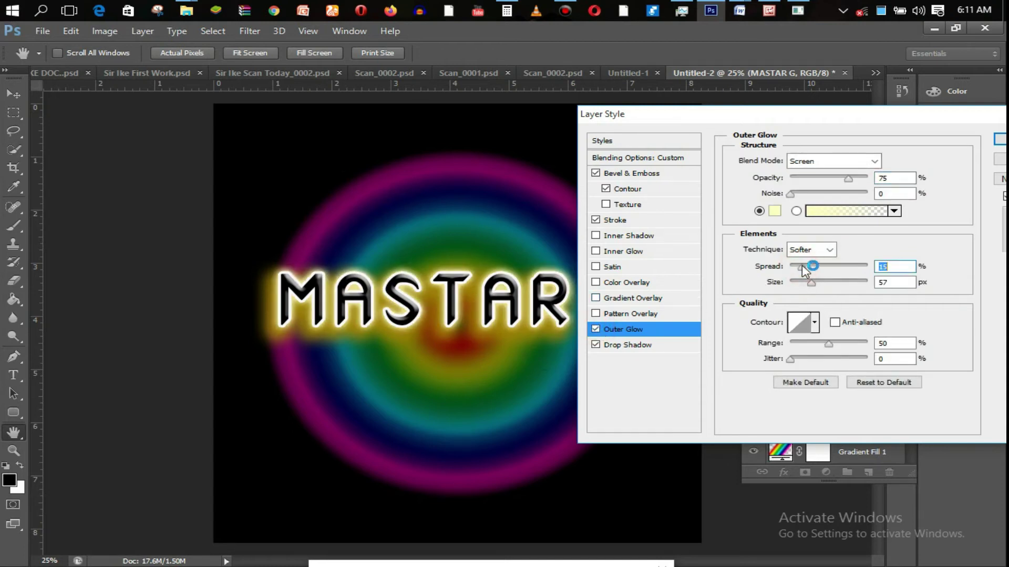
left_click(595, 330)
left_click(595, 330)
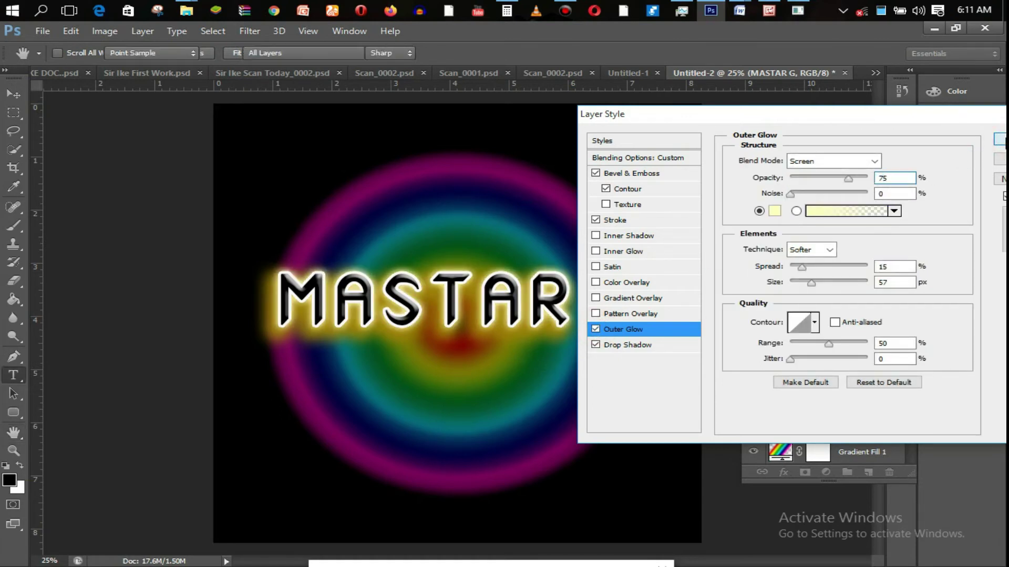
left_click(999, 139)
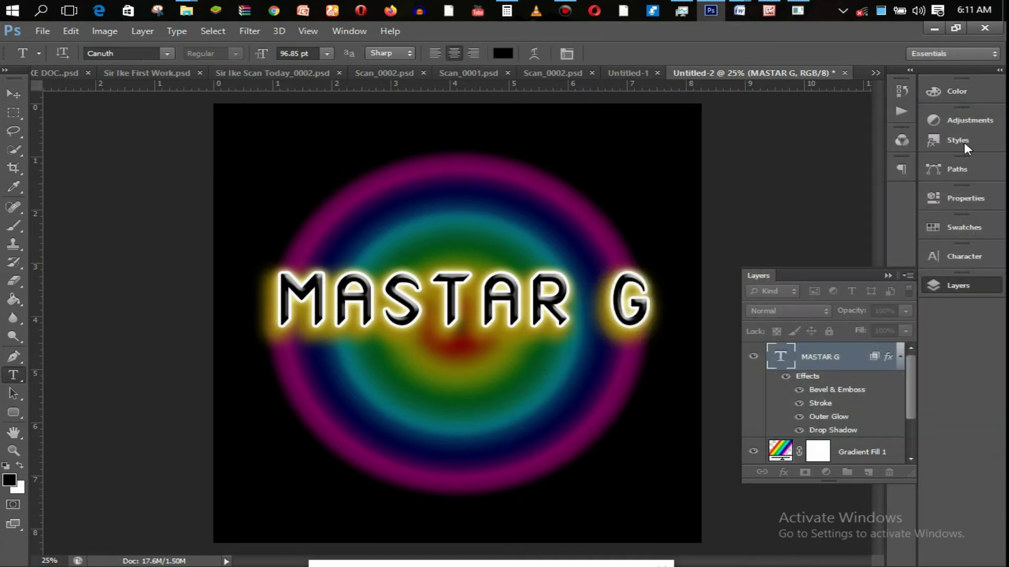
left_click(892, 276)
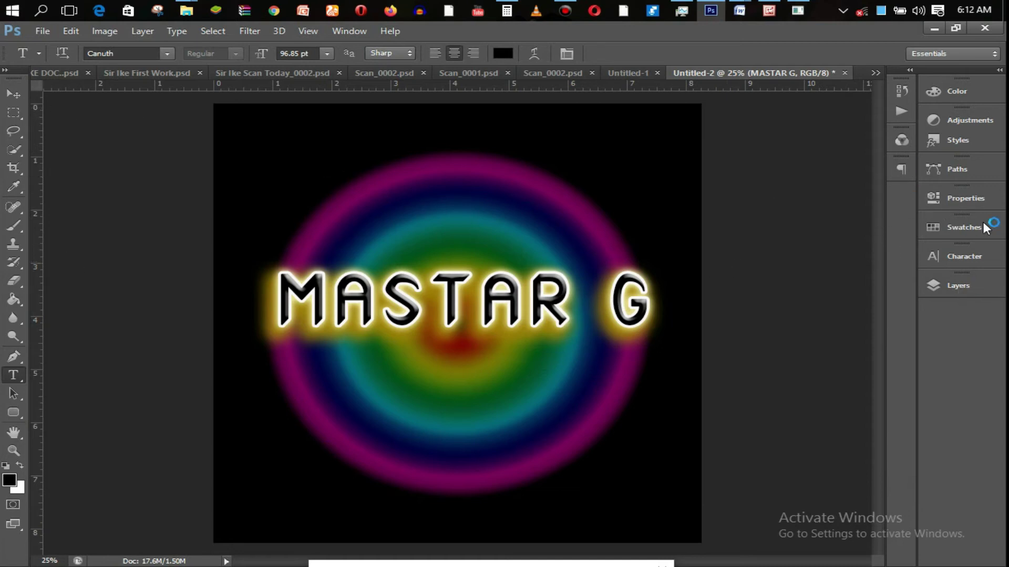
- Duplicate the Gradient Fill 1 layer beneath the MASTAR G text
left_click(959, 285)
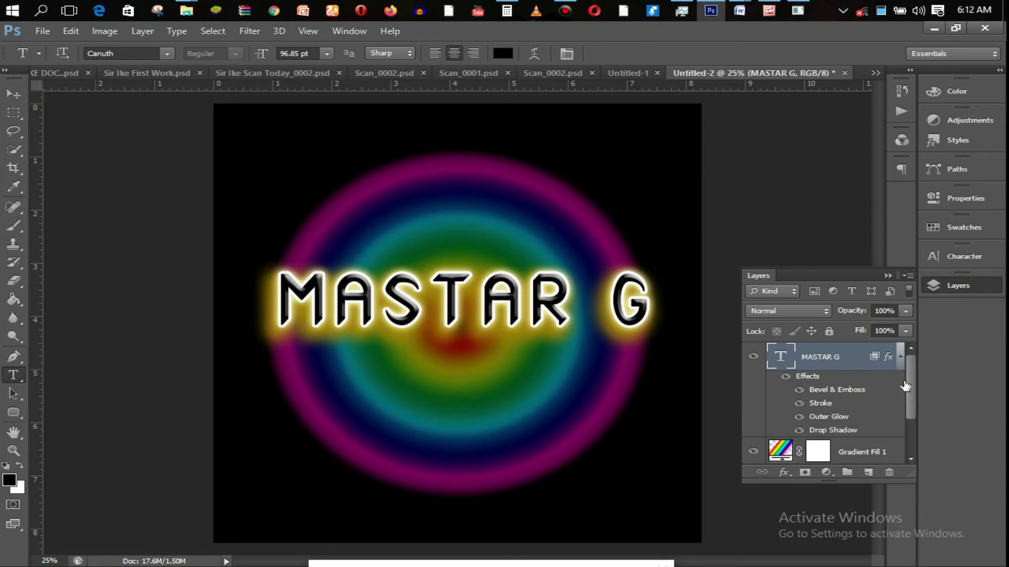
left_click_drag(913, 382, 913, 388)
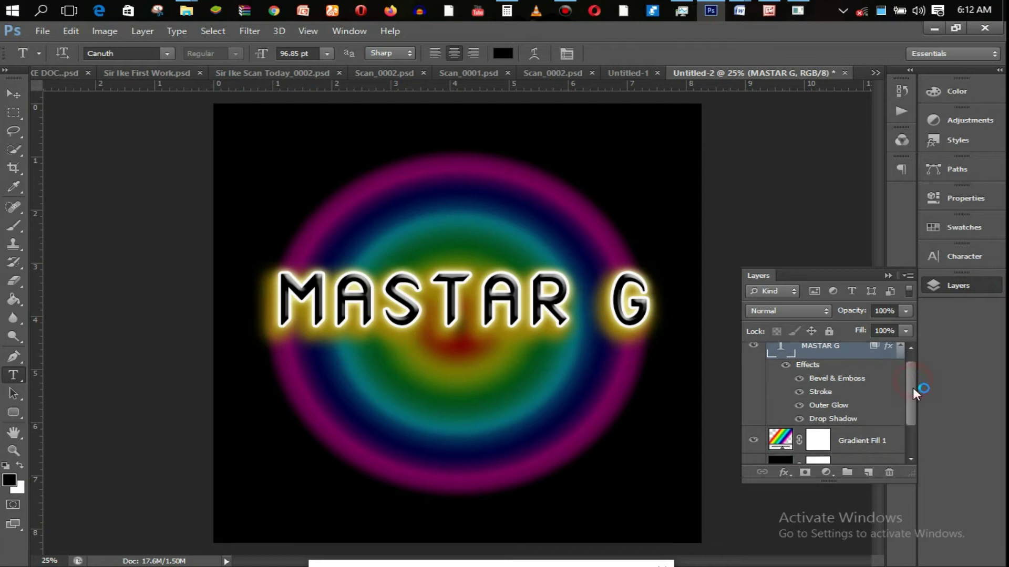
left_click(868, 440)
left_click(852, 444)
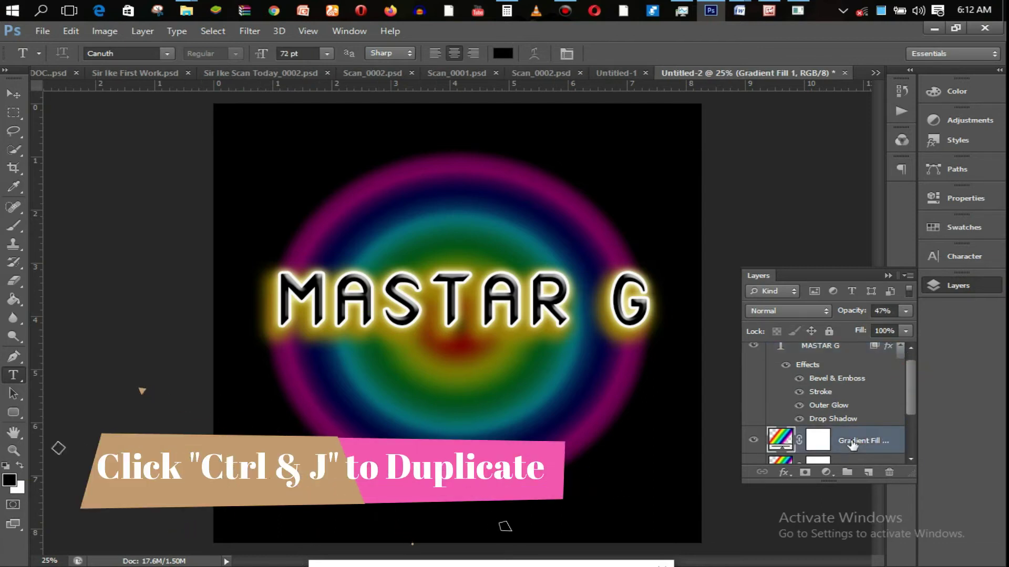
key("ctrl+j")
- Try to transform and move the duplicated gradient fill layer
key("ctrl+t")
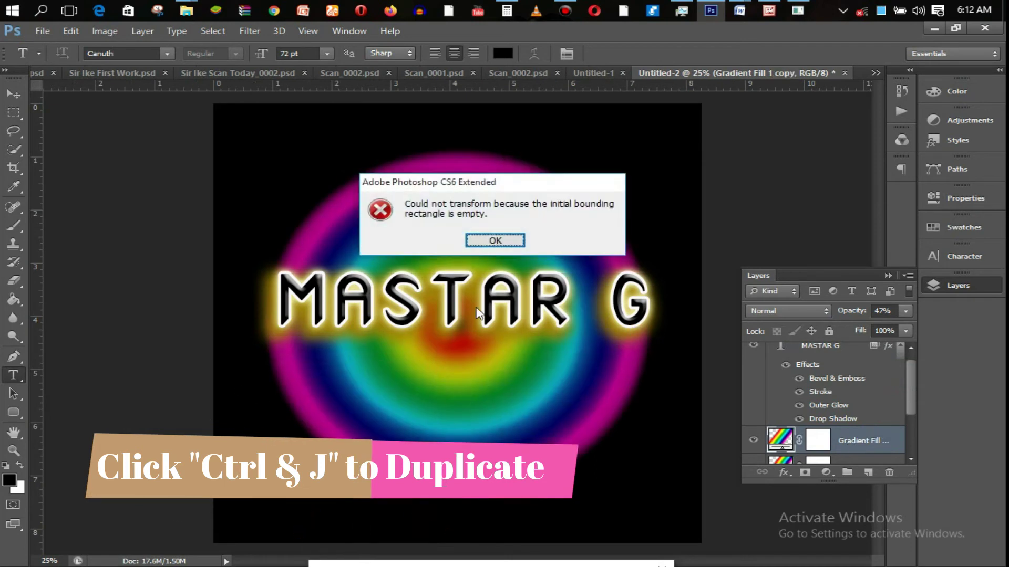
left_click(494, 241)
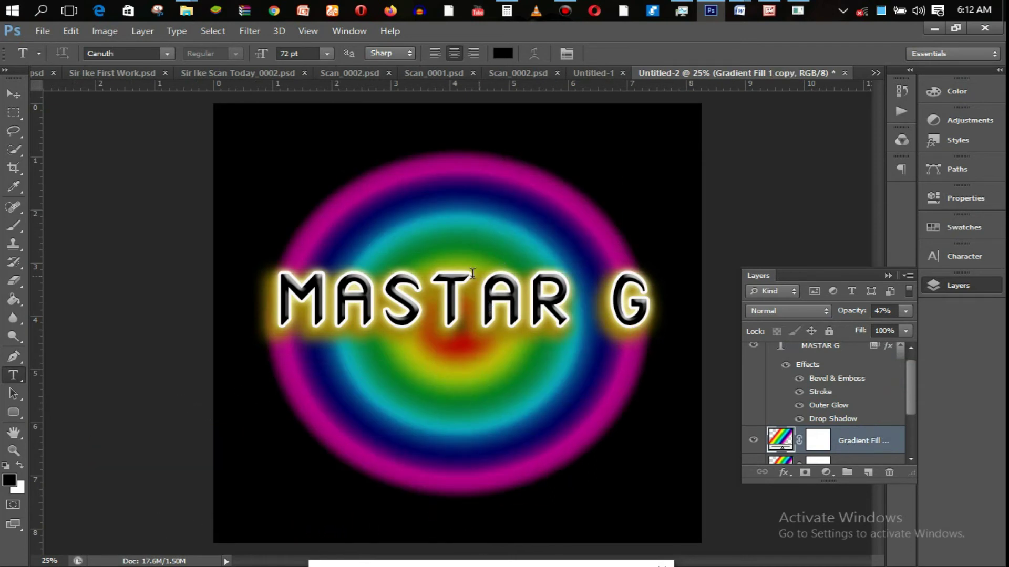
left_click_drag(474, 287, 404, 218)
left_click_drag(466, 330, 461, 271)
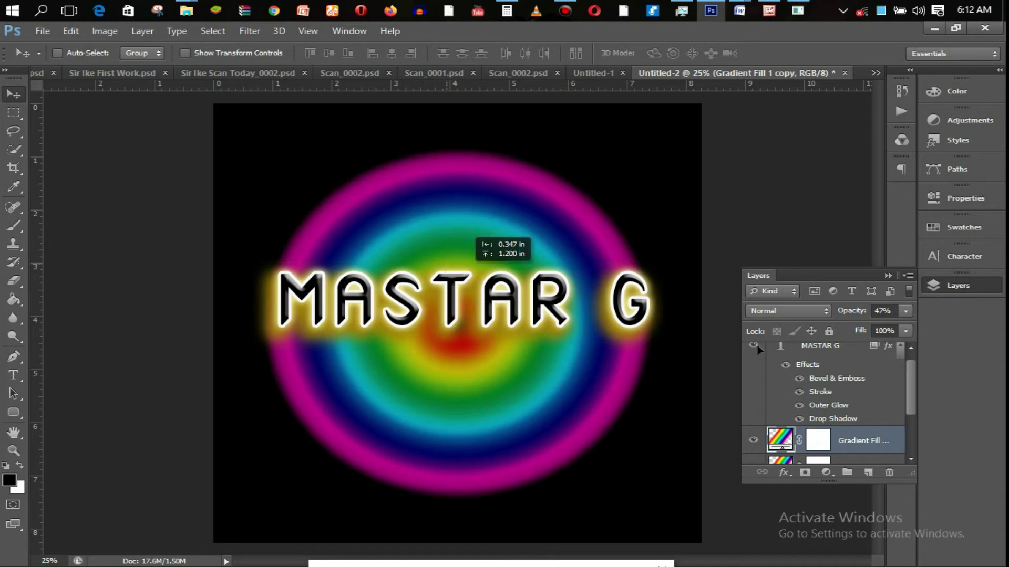
- Rasterize the gradient copy and transform it to about 62% width and 57% height in the canvas's upper-left corner
right_click(877, 444)
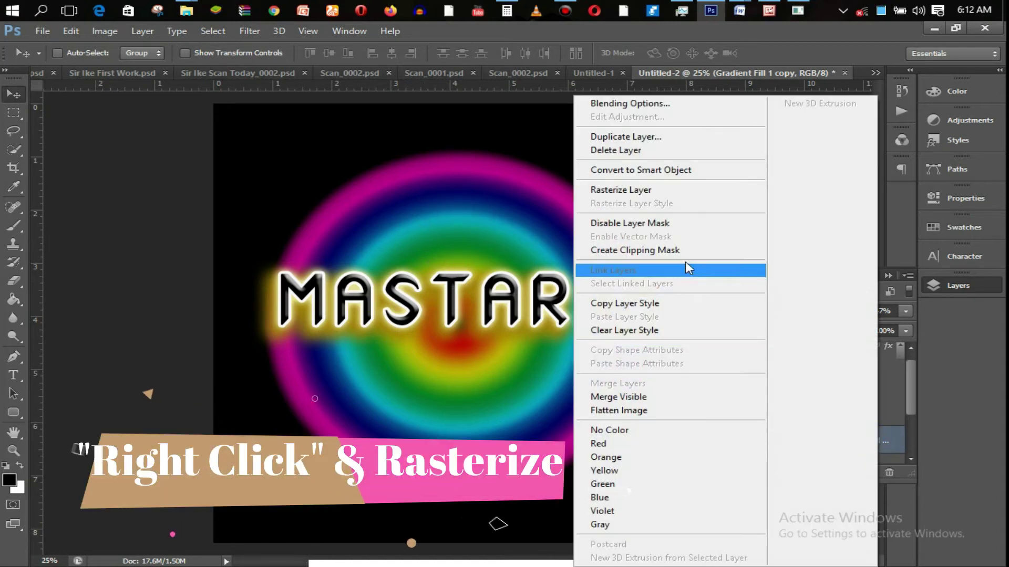
left_click(669, 195)
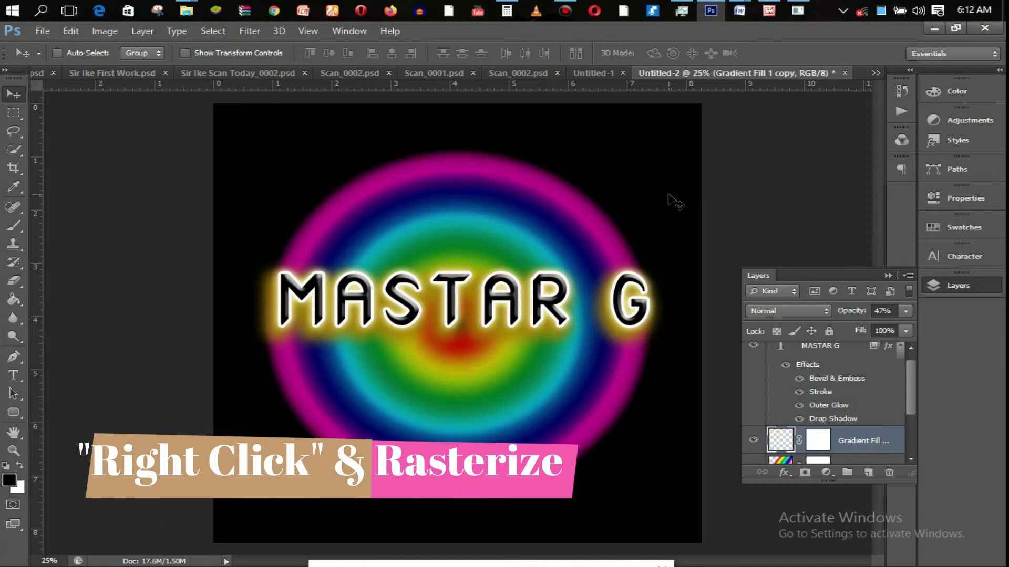
key("ctrl+t")
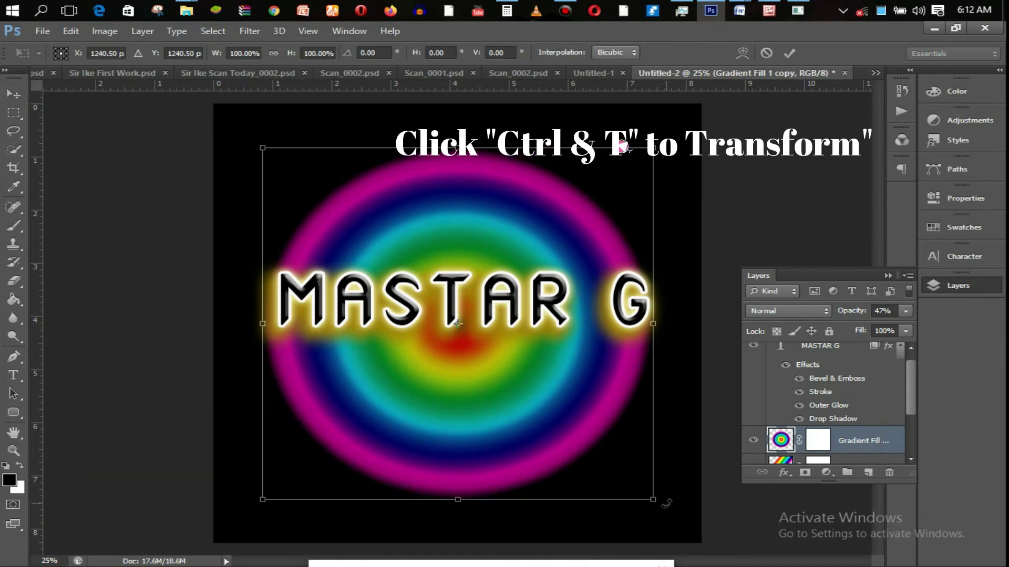
left_click_drag(649, 499, 527, 365)
left_click_drag(436, 241, 375, 183)
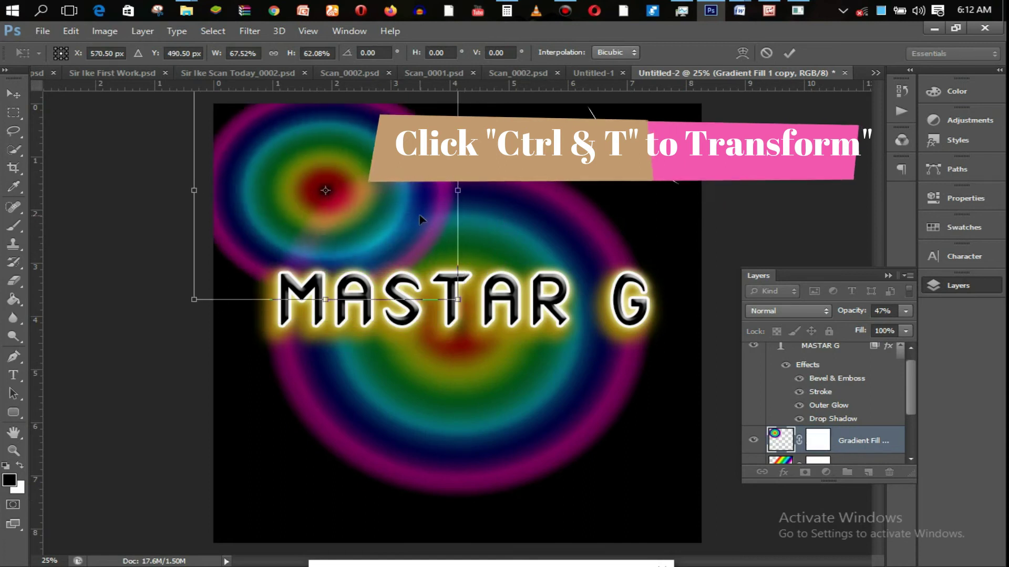
left_click_drag(420, 217, 419, 224)
left_click_drag(458, 308, 436, 288)
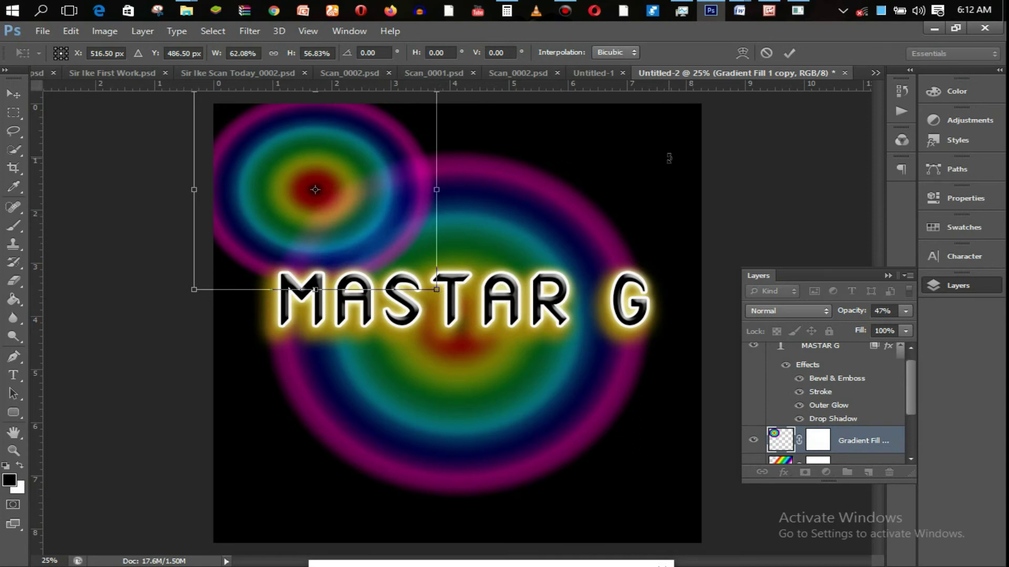
left_click_drag(410, 209, 418, 223)
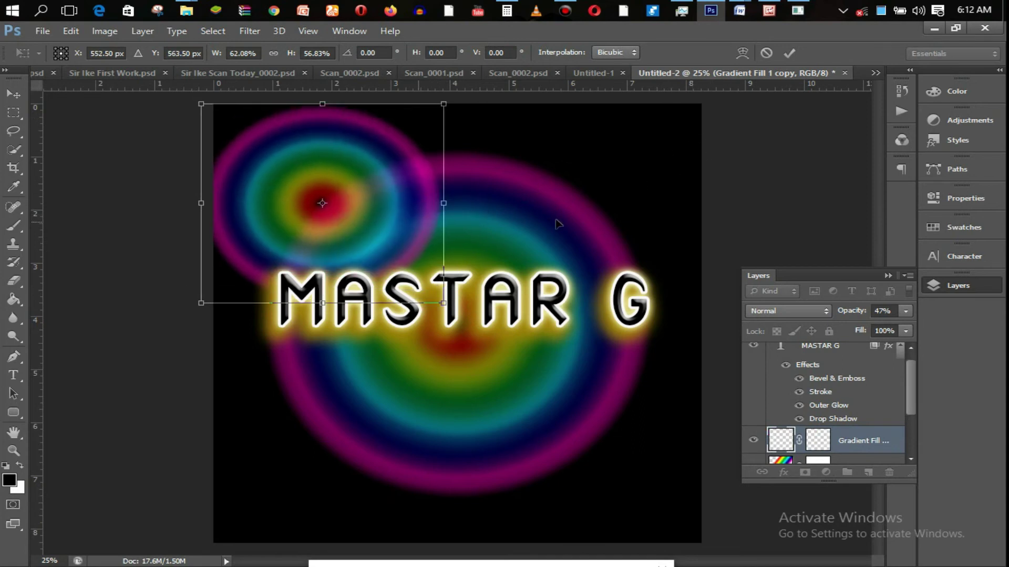
left_click(789, 53)
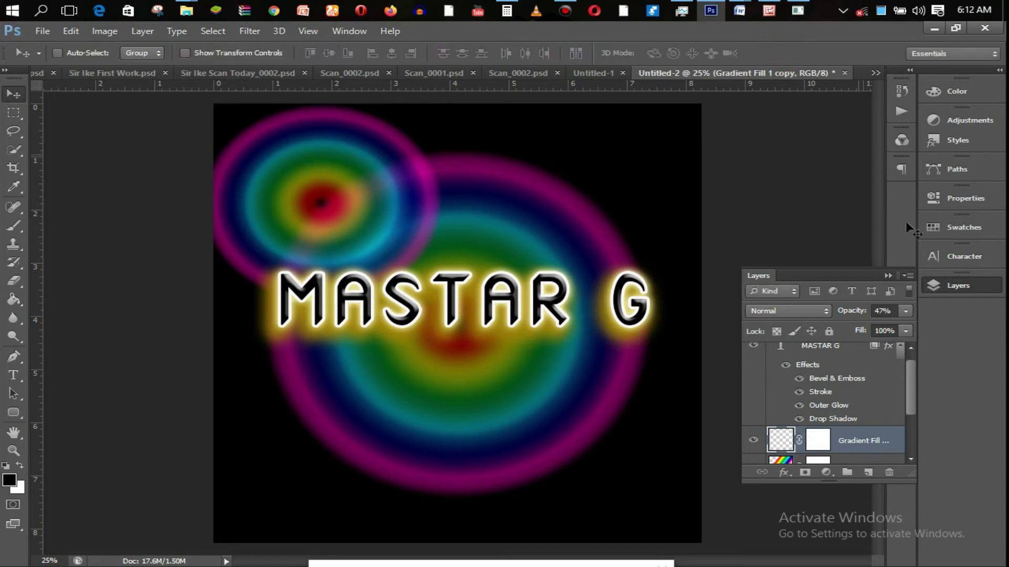
- Set the opacity of the upper-left rainbow circle's layer to 30%
left_click(906, 311)
left_click_drag(859, 329, 853, 327)
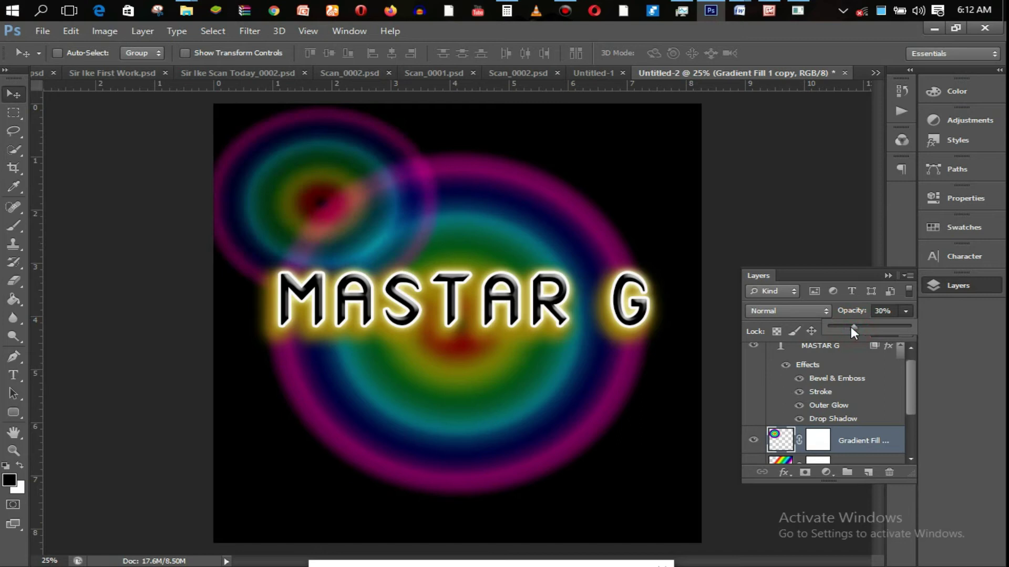
left_click(888, 276)
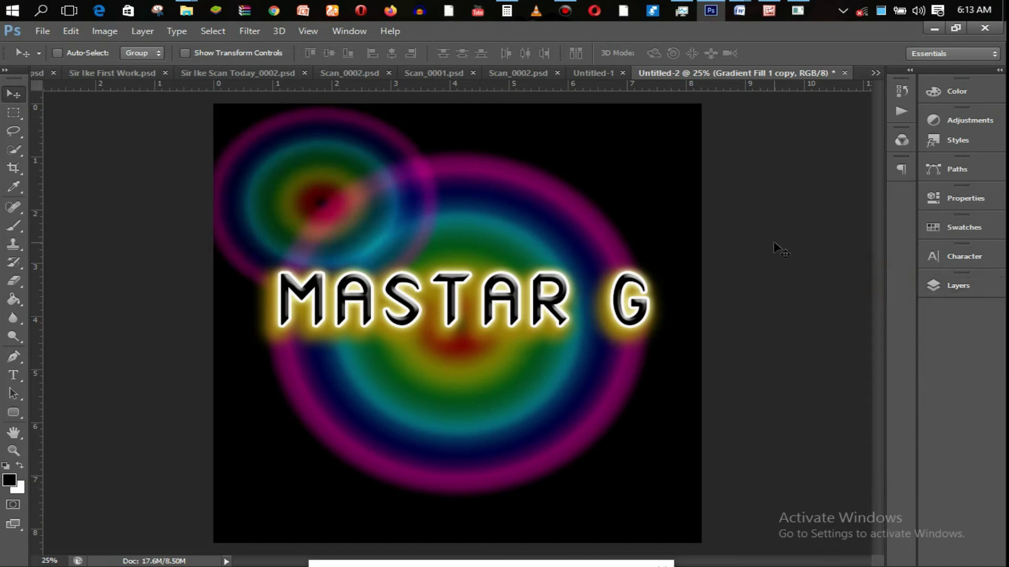
- Duplicate the smaller rainbow circle twice, placing one copy in the canvas's lower-right corner and one in the lower-left area
key("ctrl+j")
left_click_drag(370, 197, 668, 451)
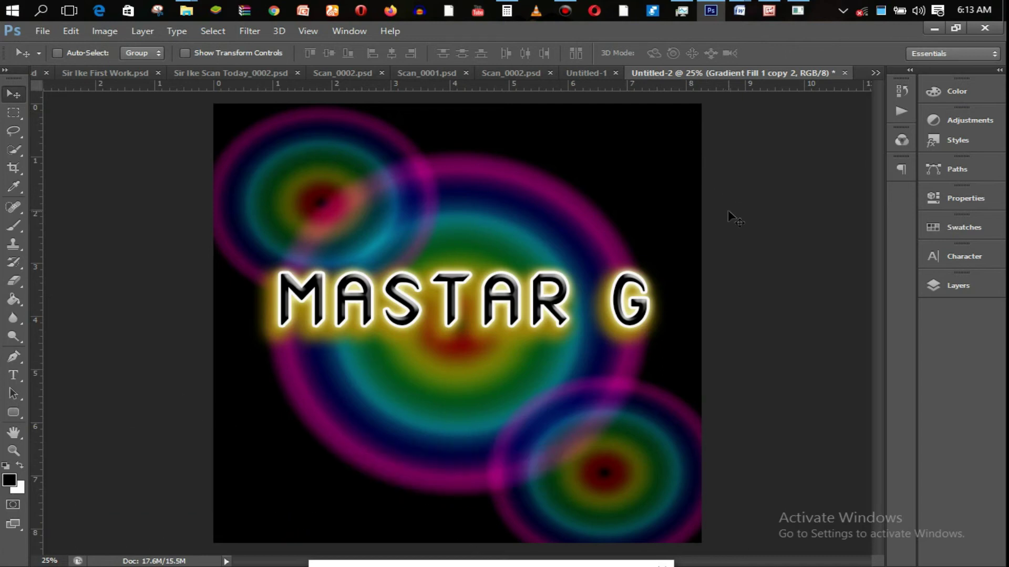
left_click_drag(626, 478, 354, 460)
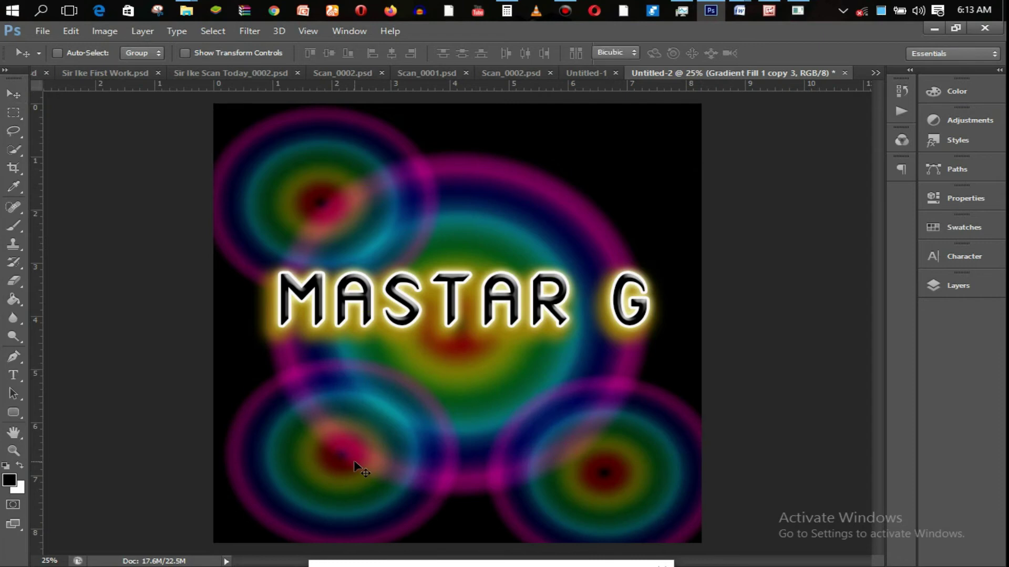
- Shrink the lower-left rainbow circle to about half its size with Free Transform and position it left of the large circle's lower edge
key("ctrl+t")
left_click_drag(463, 353, 355, 427)
left_click_drag(326, 476, 342, 444)
- Duplicate the shrunken lower-left circle just below itself and slightly enlarge the copy toward the canvas's bottom-left
left_click_drag(372, 399, 380, 502)
key("Return")
key("ctrl+t")
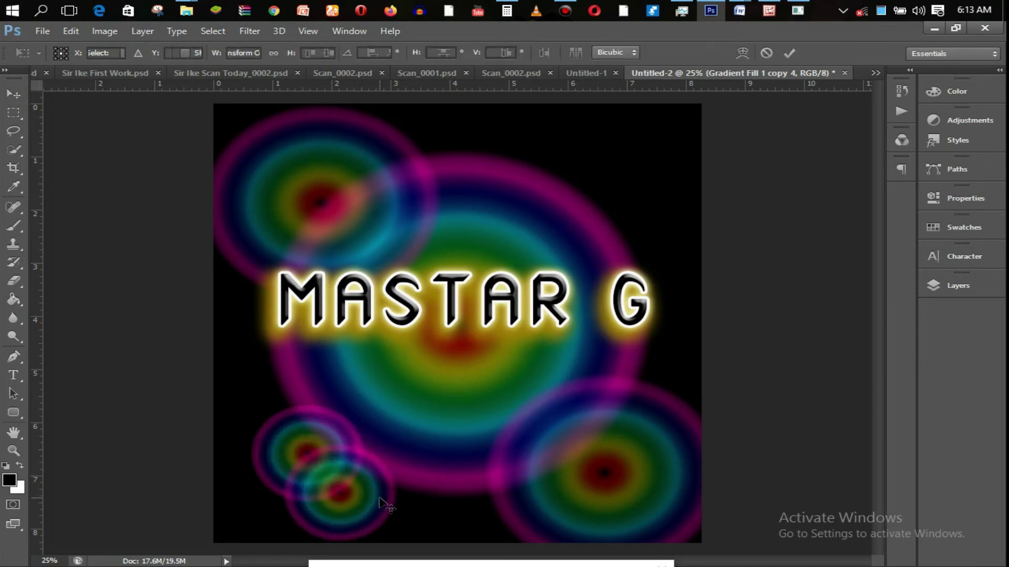
left_click_drag(282, 543, 257, 558)
key("Return")
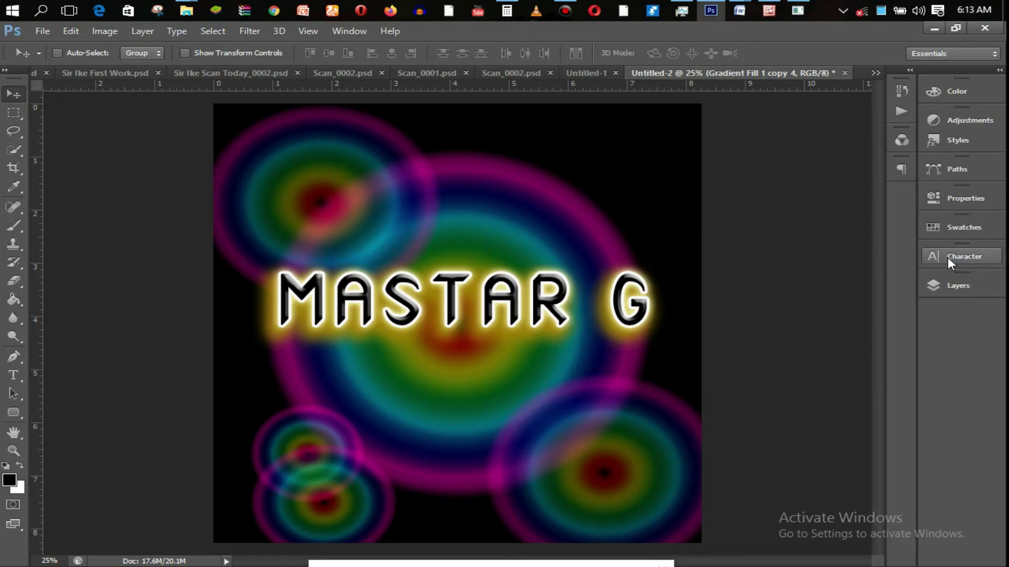
- Set the fill of both small lower-left circle layers to 32%
left_click(956, 285)
left_click_drag(907, 385, 907, 393)
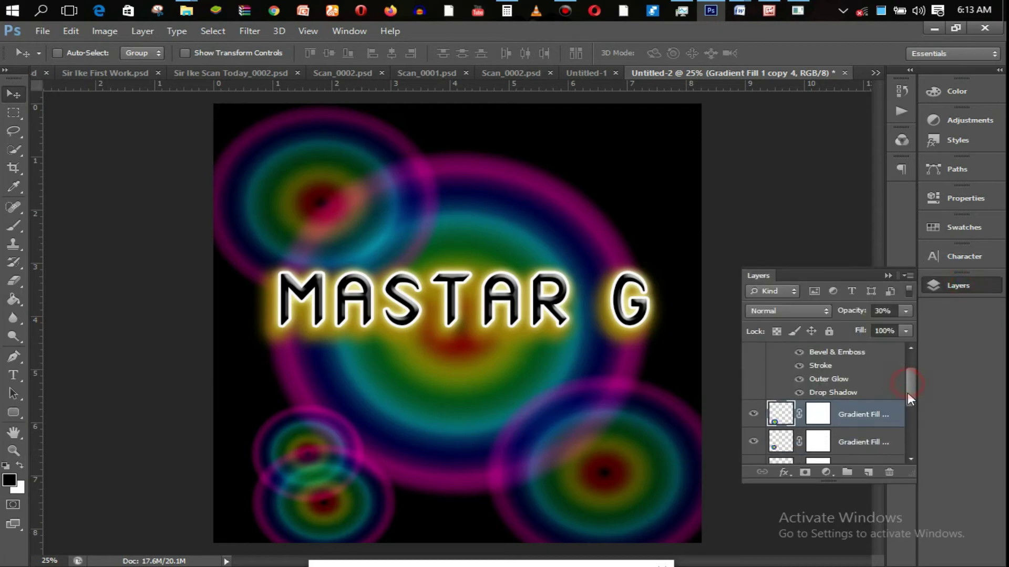
left_click(869, 432, "shift")
left_click(905, 331)
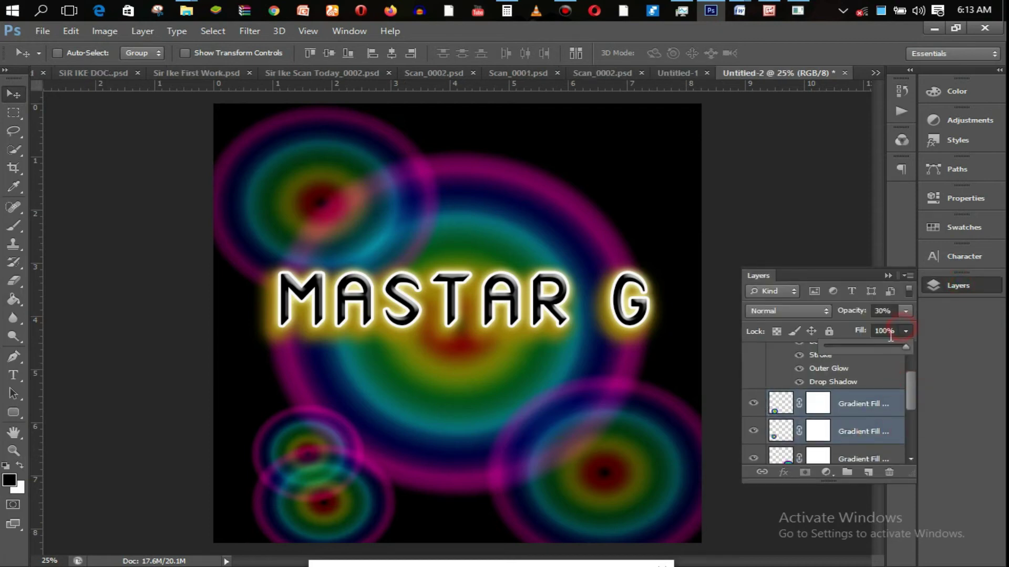
left_click_drag(858, 346, 851, 345)
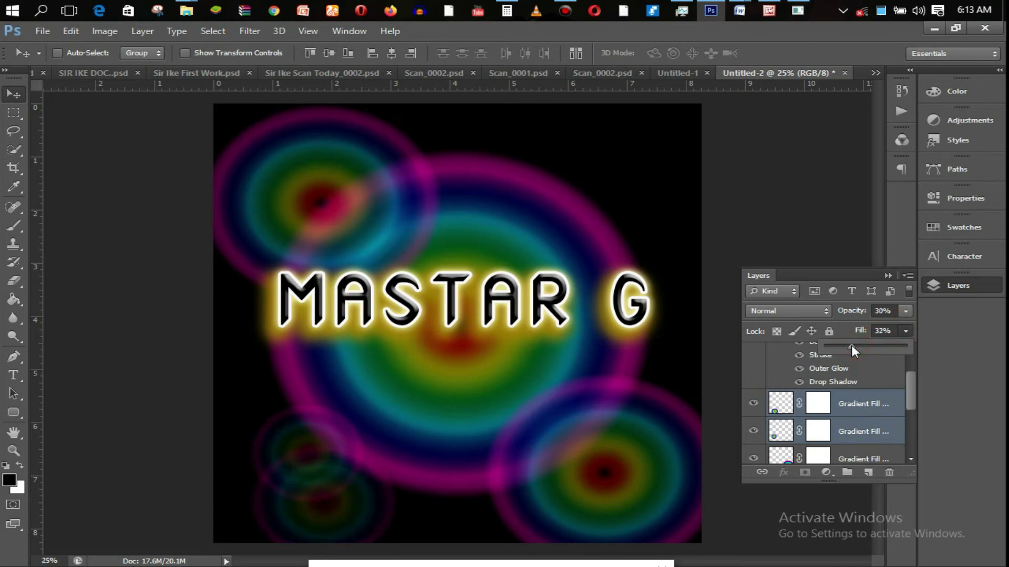
- Duplicate the faded small circle twice, placing one copy at the canvas's left edge and one partly off the bottom-left corner
left_click(857, 405)
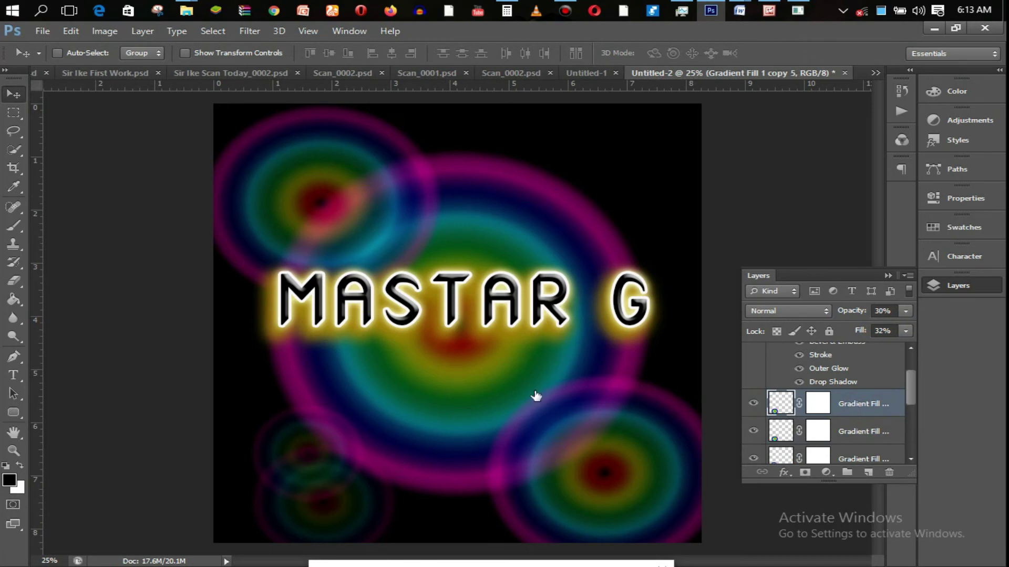
left_click_drag(321, 471, 244, 428)
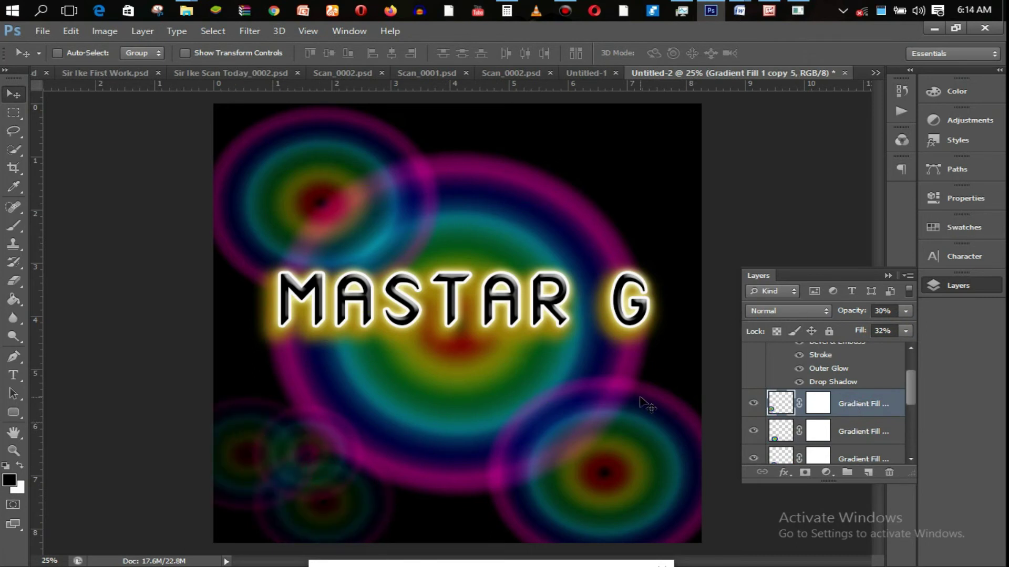
left_click_drag(293, 462, 227, 564)
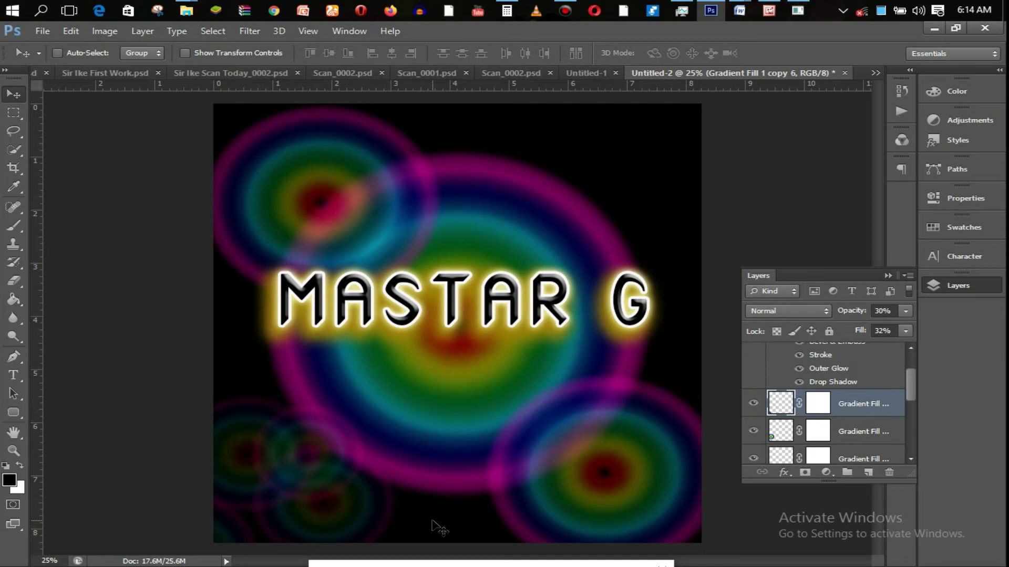
- Group the four faded small-circle layers and place a duplicate of the group in the canvas's upper-right corner
left_click_drag(913, 396, 913, 417)
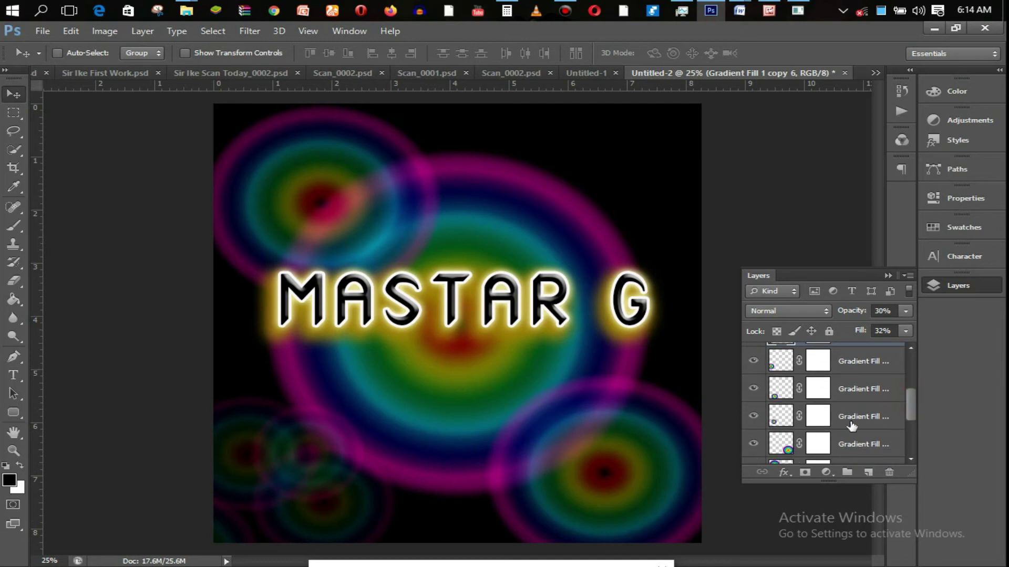
left_click(757, 444)
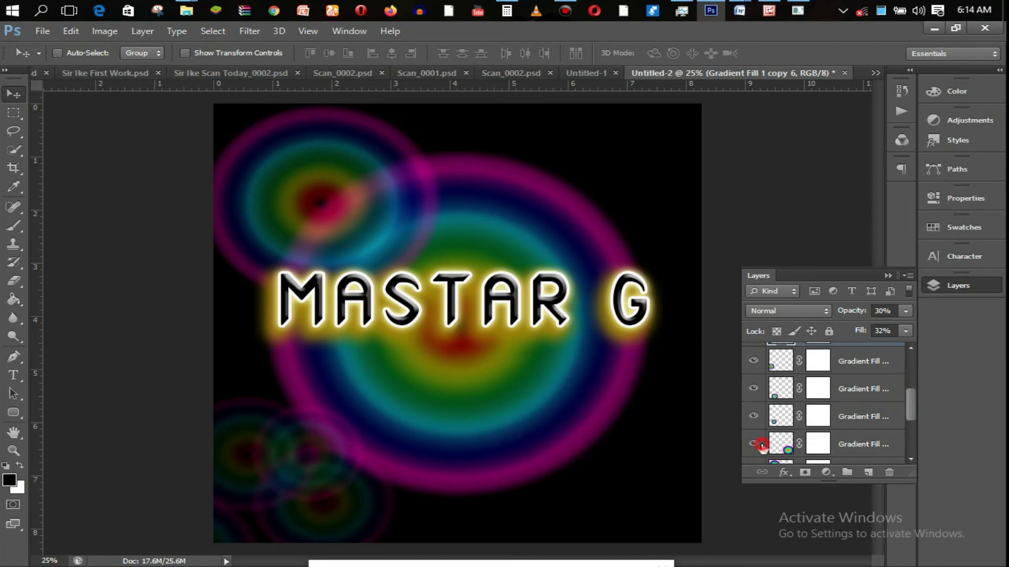
left_click(864, 418)
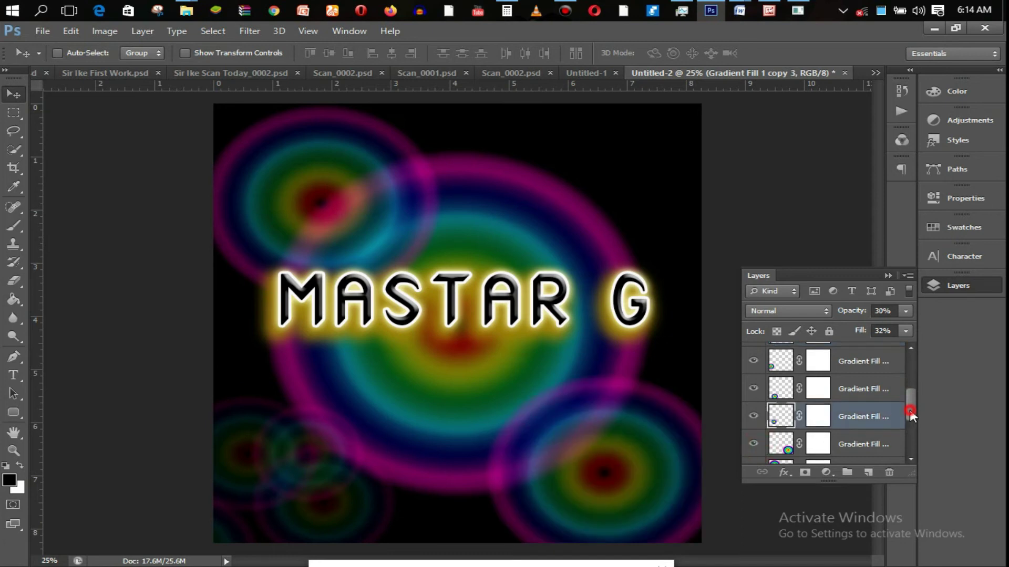
left_click_drag(910, 413, 911, 390)
left_click(863, 410, "shift")
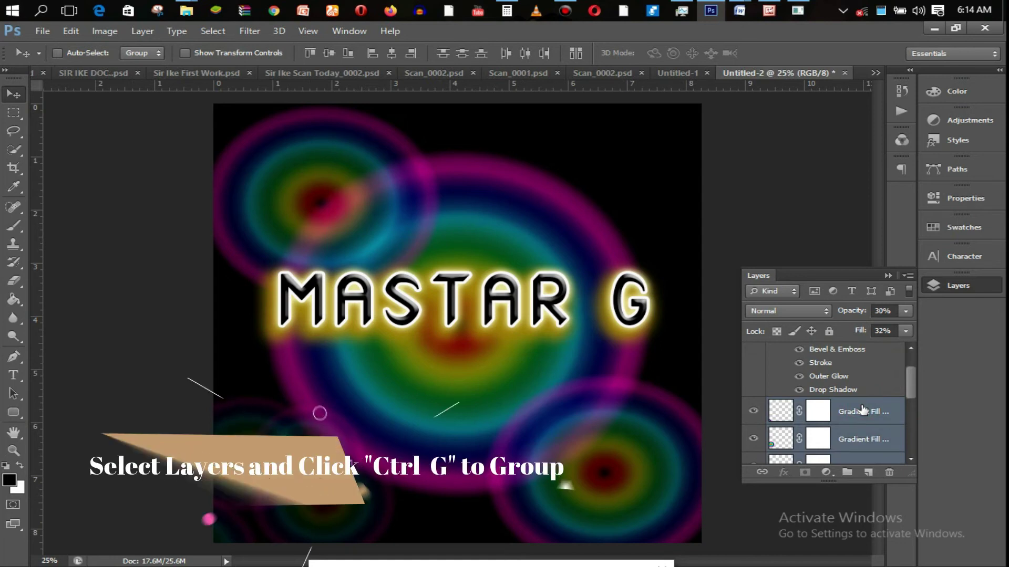
key("ctrl+g")
key("ctrl+j")
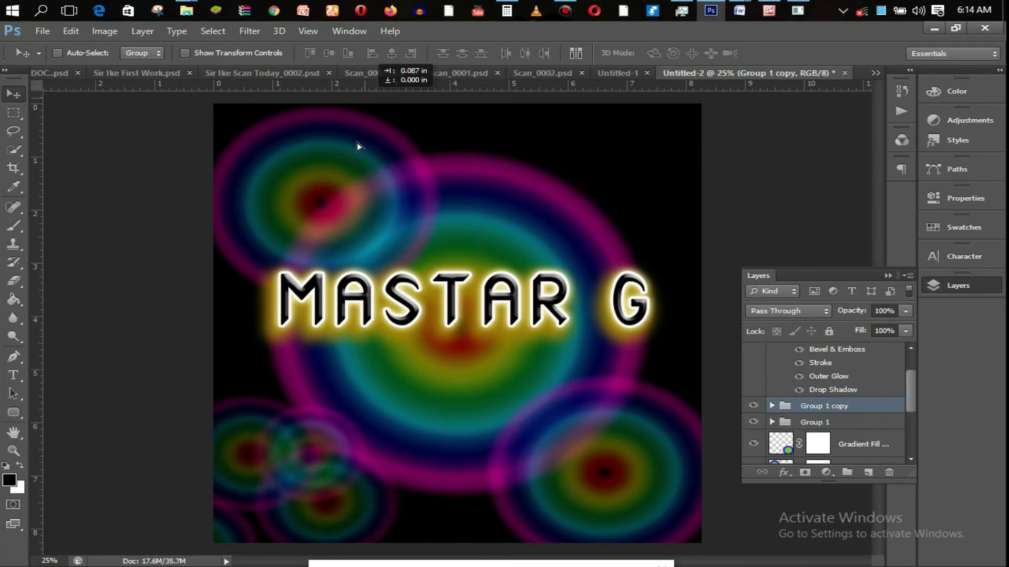
left_click_drag(322, 501, 648, 162)
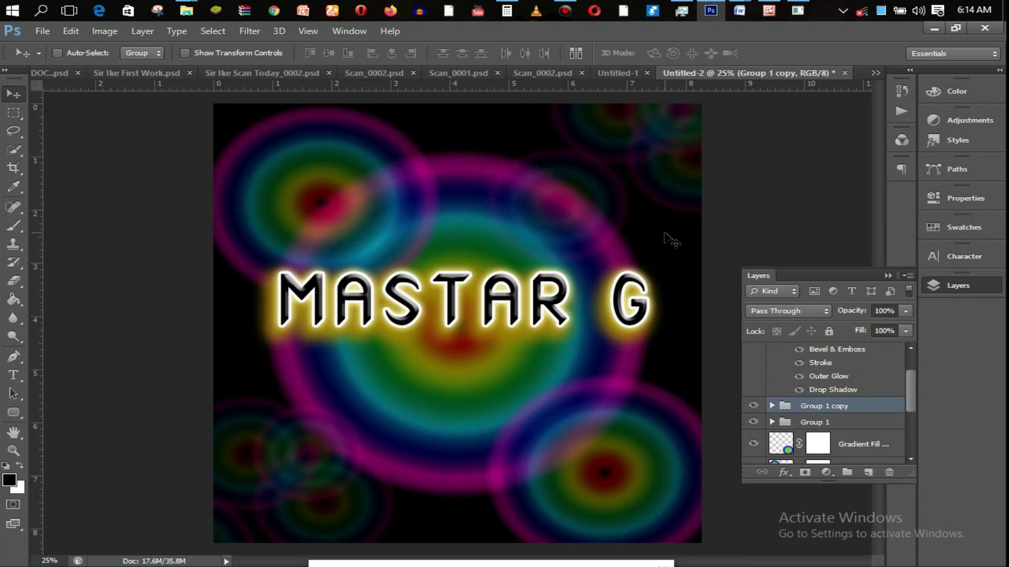
- Duplicate the upper-right circle group slightly down and to the right, and shift the earlier copy up and to the left
mouse_move(669, 239)
left_mouse_down()
mouse_move(638, 206)
mouse_move(636, 181)
mouse_move(682, 238)
left_mouse_up()
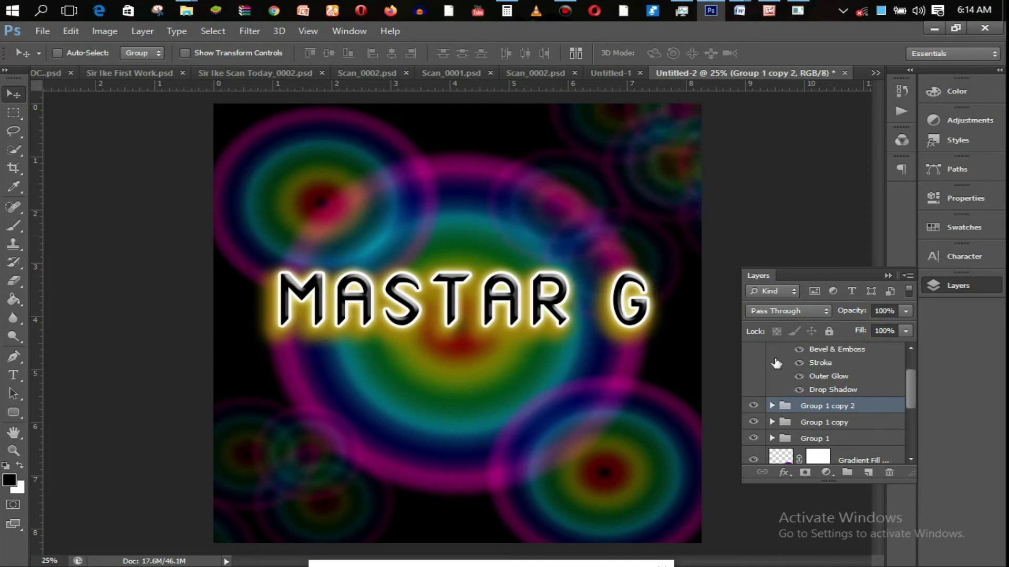
left_click(828, 423)
left_click_drag(578, 161, 510, 136)
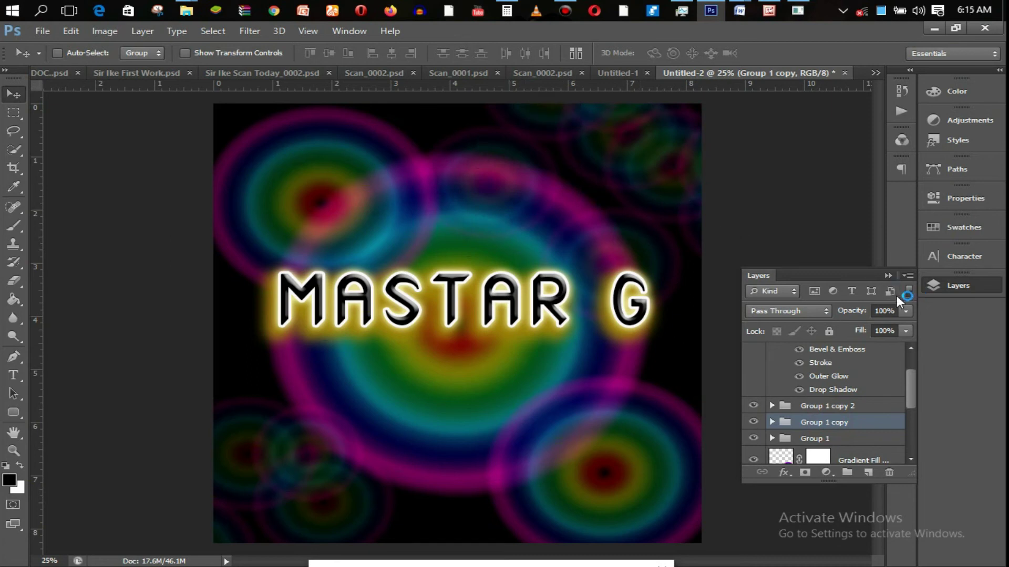
- Duplicate the MASTAR G text layer and rasterize the type of the copy
left_click_drag(913, 393, 911, 358)
left_click(818, 357)
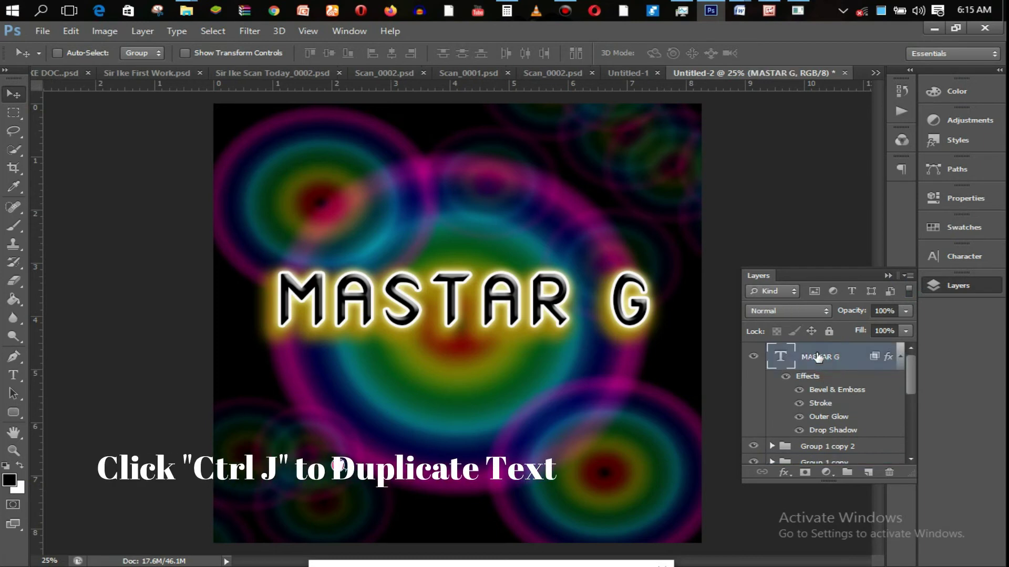
key("ctrl+j")
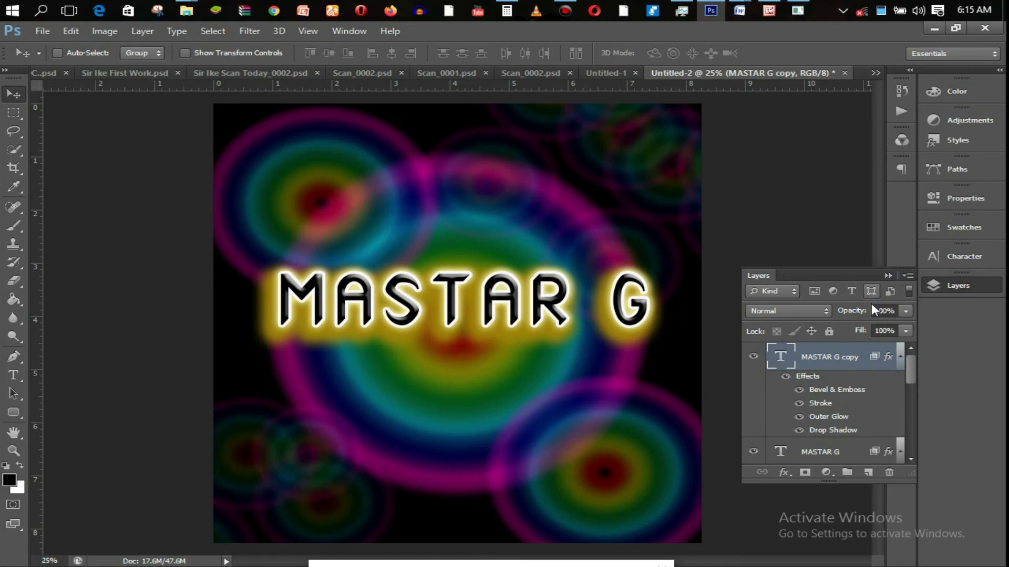
right_click(856, 360)
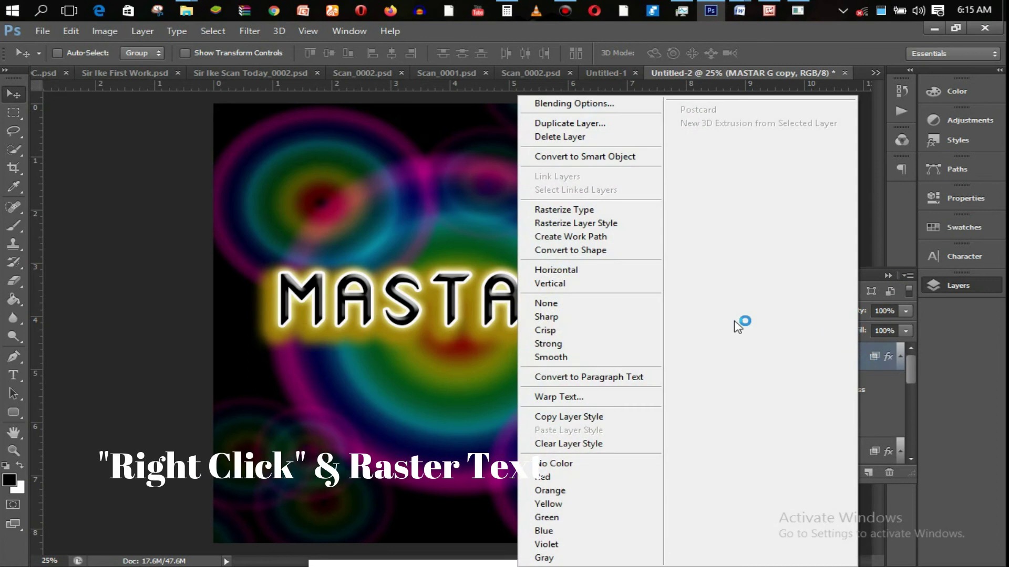
left_click(604, 211)
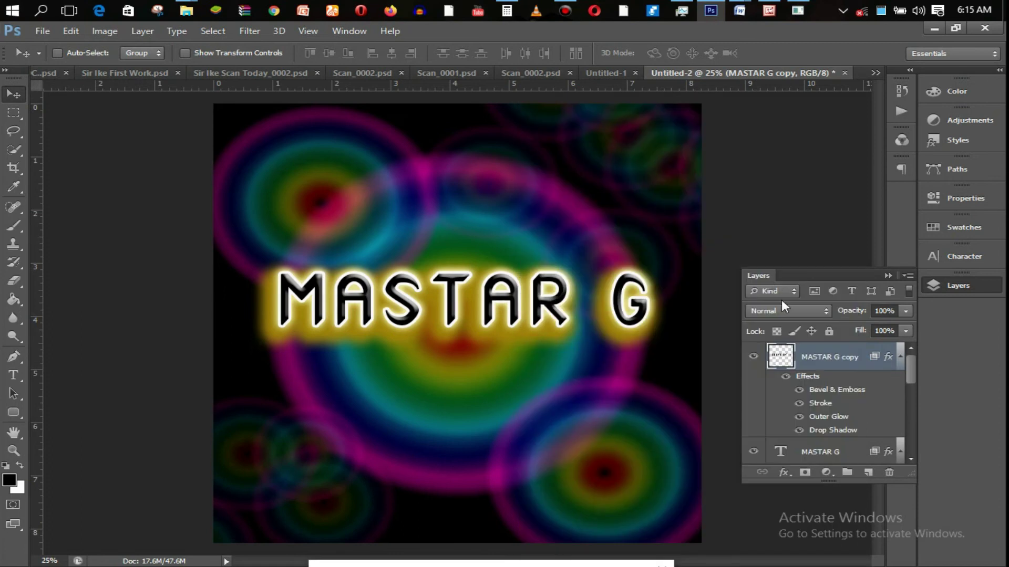
- Move the rasterized text copy directly beneath the original text and start another free transform on it
key("ctrl+t")
left_click_drag(523, 298, 524, 351)
key("Return")
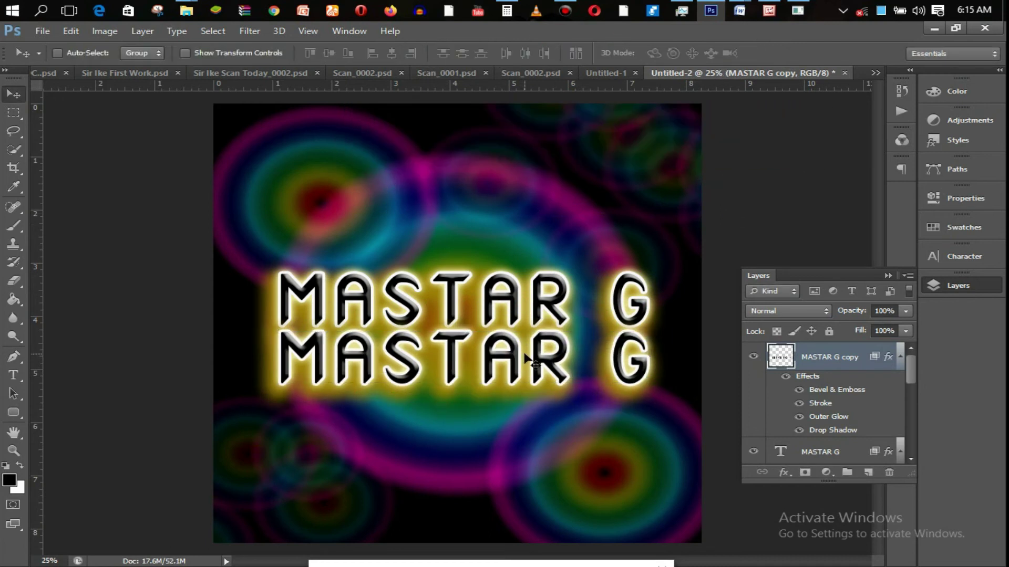
key("ctrl+t")
right_click(525, 355)
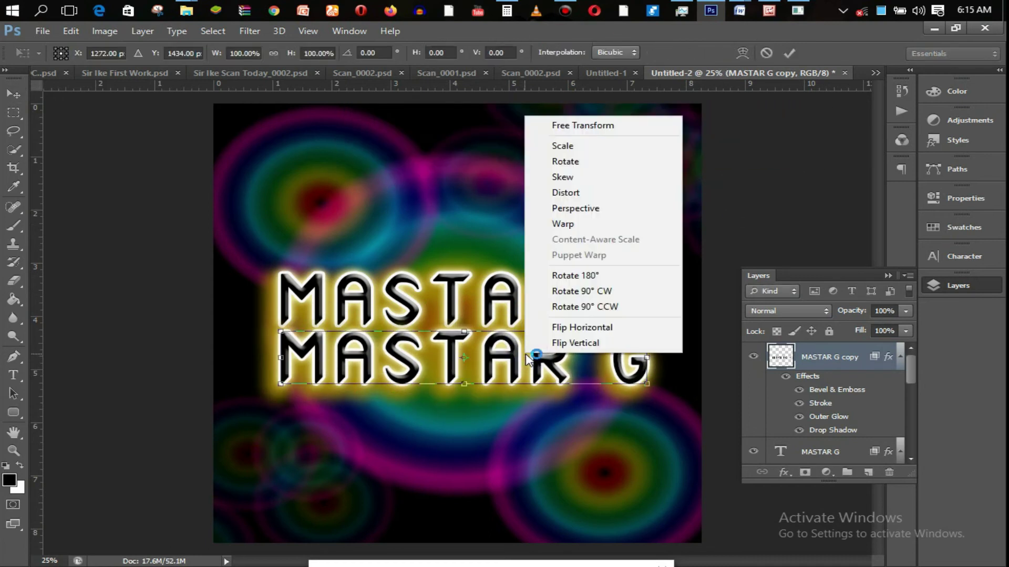
left_click(563, 329)
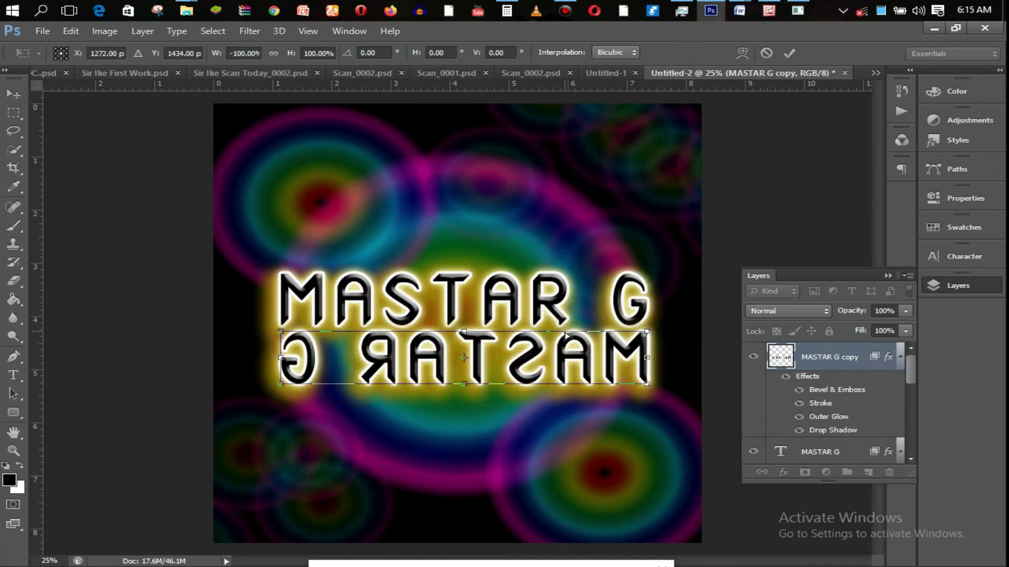
key("ctrl+z")
- Flip the lower text copy vertically and apply the transform
right_click(564, 356)
left_click(601, 344)
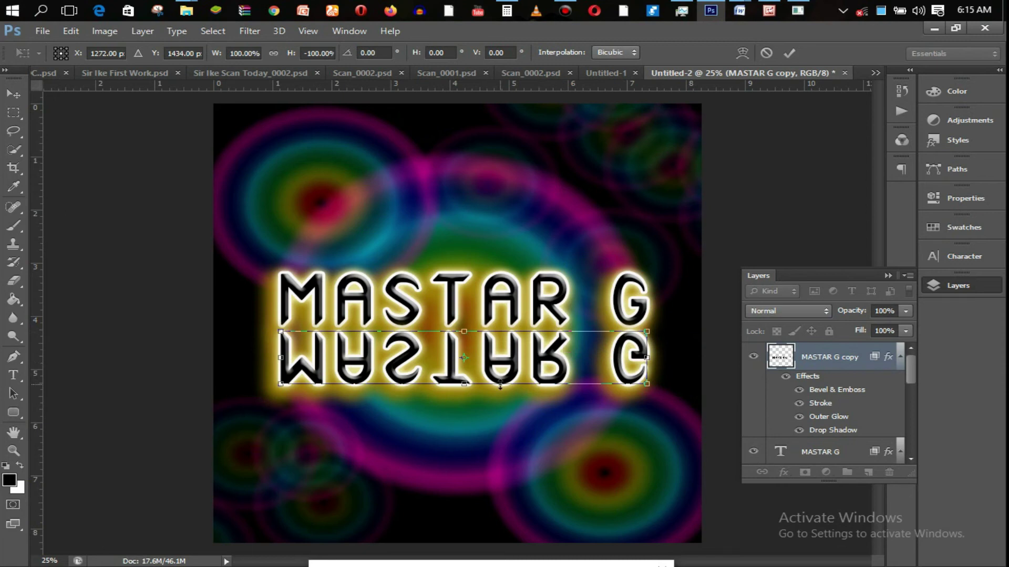
key("Return")
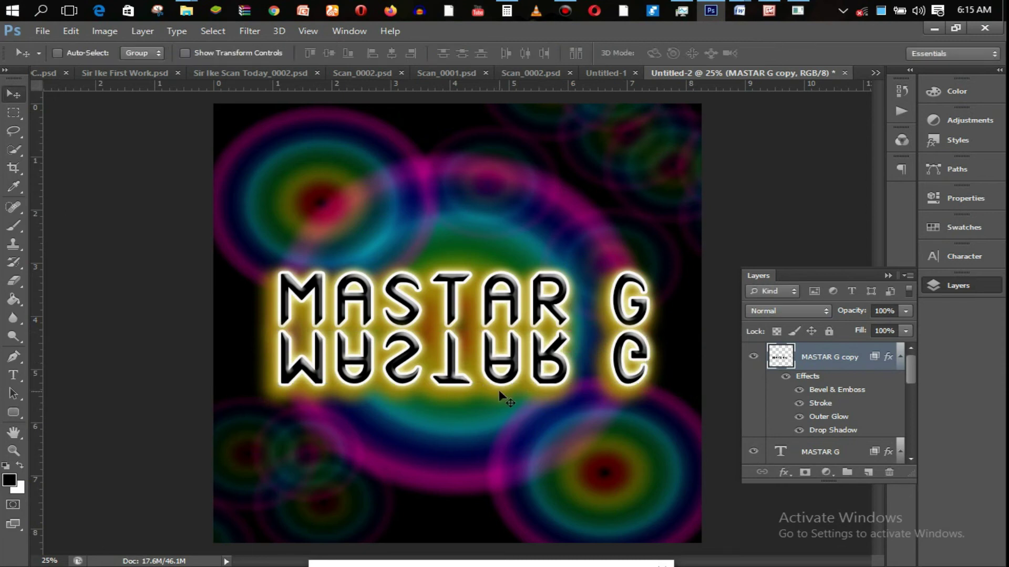
- Activate the Brush tool and set its flow to 50%
key("b")
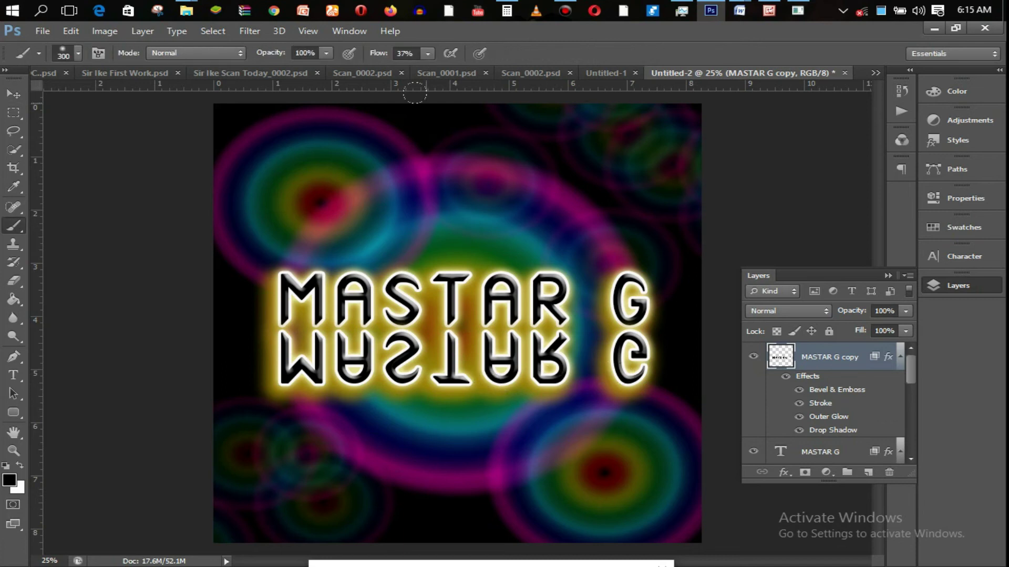
left_click(425, 55)
left_click(438, 70)
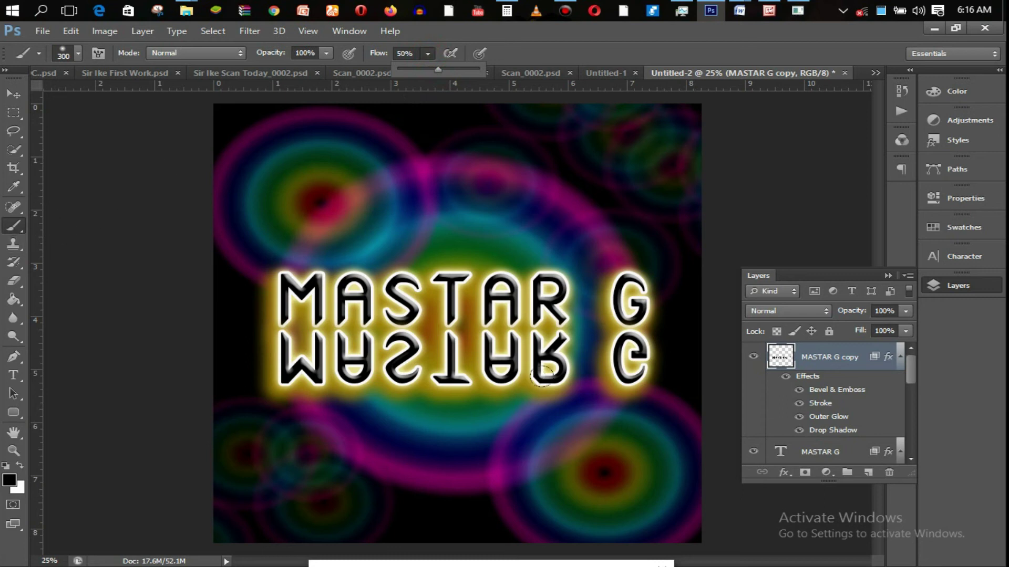
left_click(641, 380)
left_click(639, 383)
key("ctrl+alt+z")
key("ctrl+alt+z")
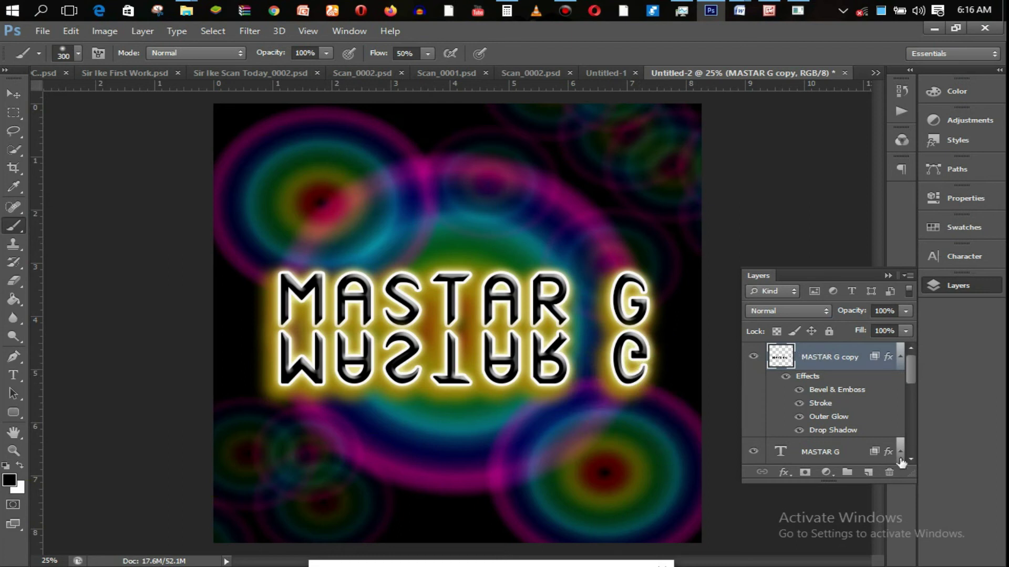
left_click(805, 472)
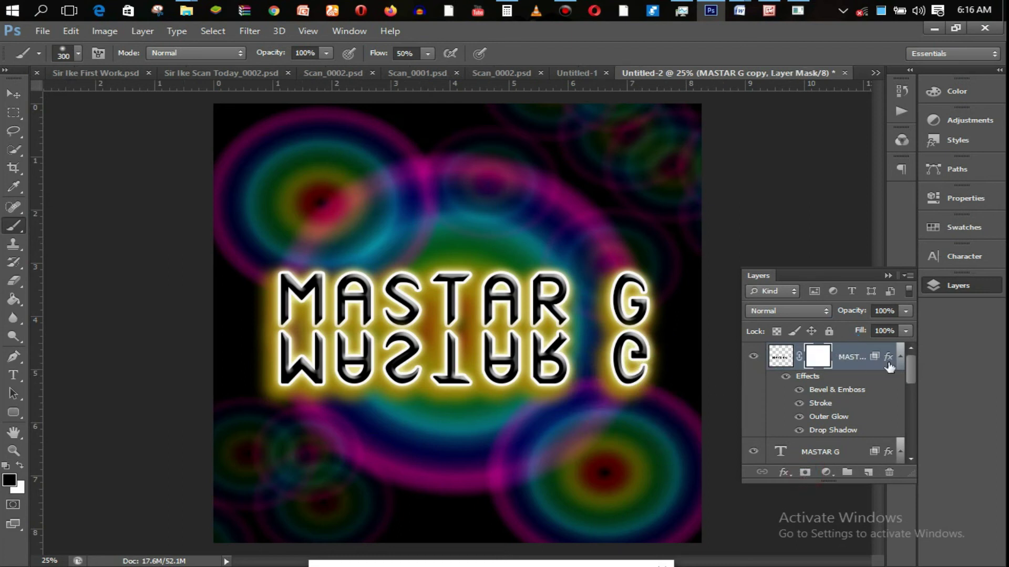
mouse_move(645, 370)
left_mouse_down()
mouse_move(603, 372)
mouse_move(641, 380)
left_mouse_up()
key("ctrl+alt+z")
left_click_drag(631, 363, 641, 373)
key("ctrl+alt+z")
key("ctrl+alt+z")
key("ctrl+alt+z")
- Rasterize the layer style of the MASTAR G copy layer and add a layer mask to it
right_click(853, 357)
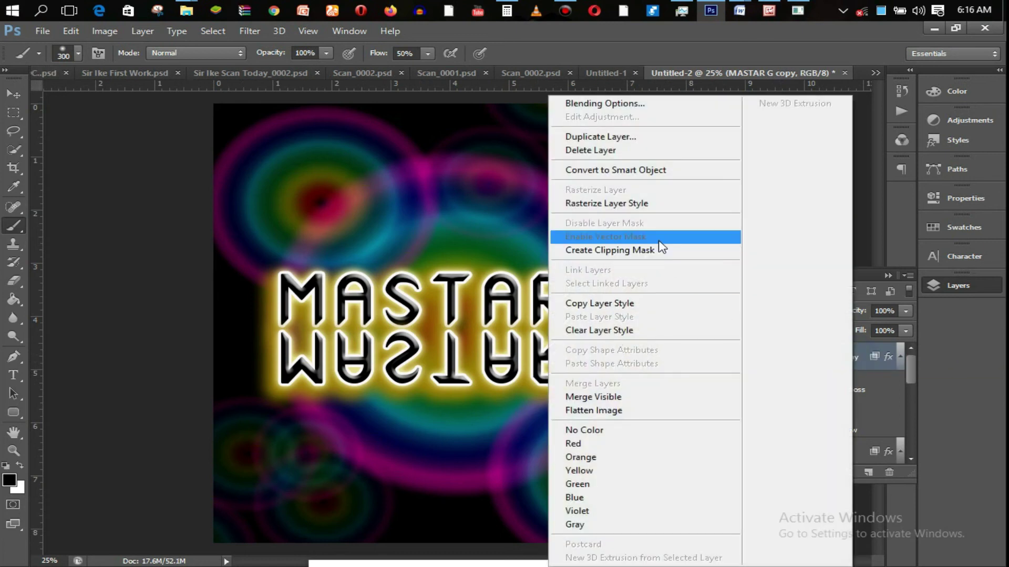
left_click(649, 204)
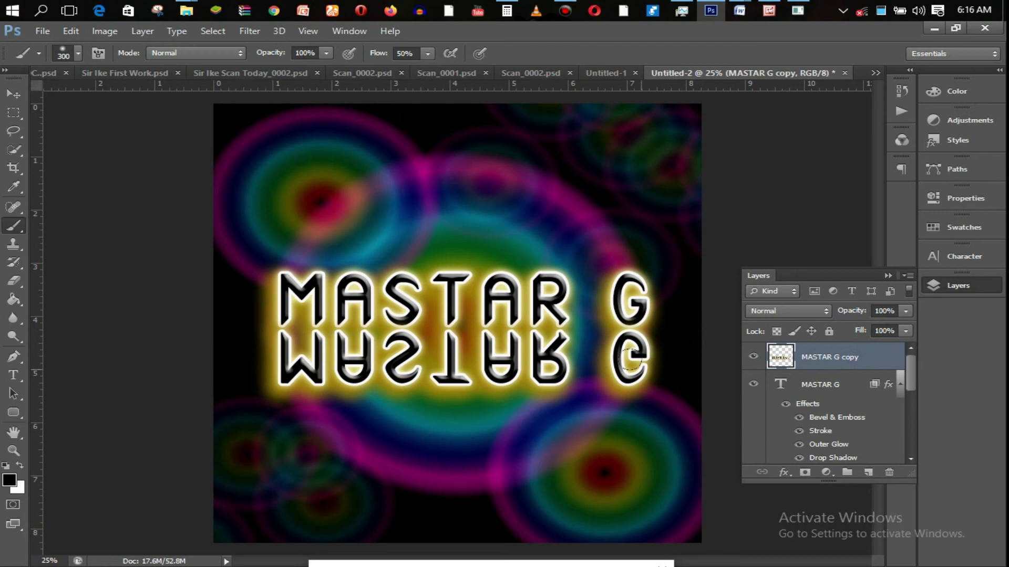
left_click(826, 473)
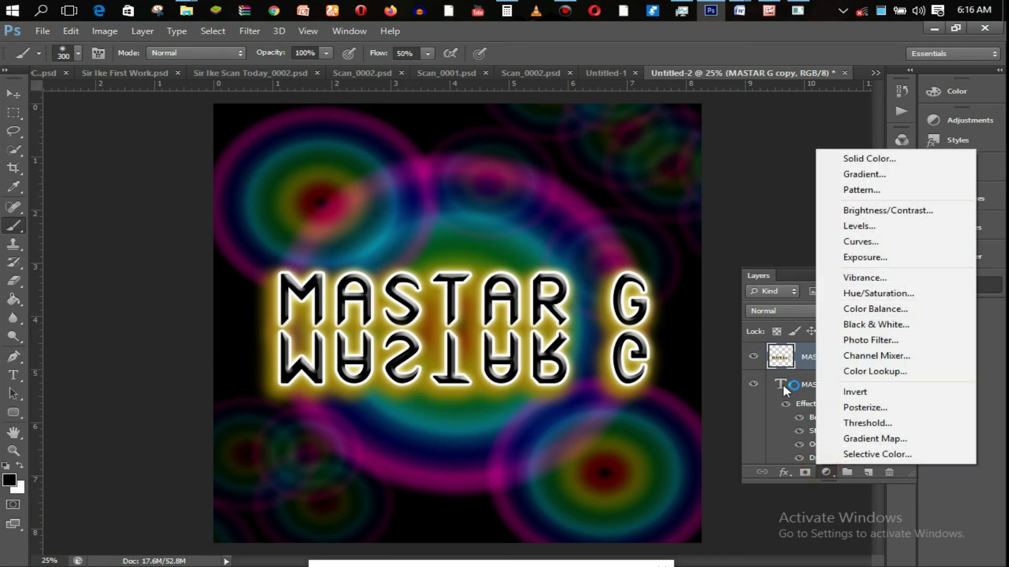
left_click(807, 473)
left_click(807, 476)
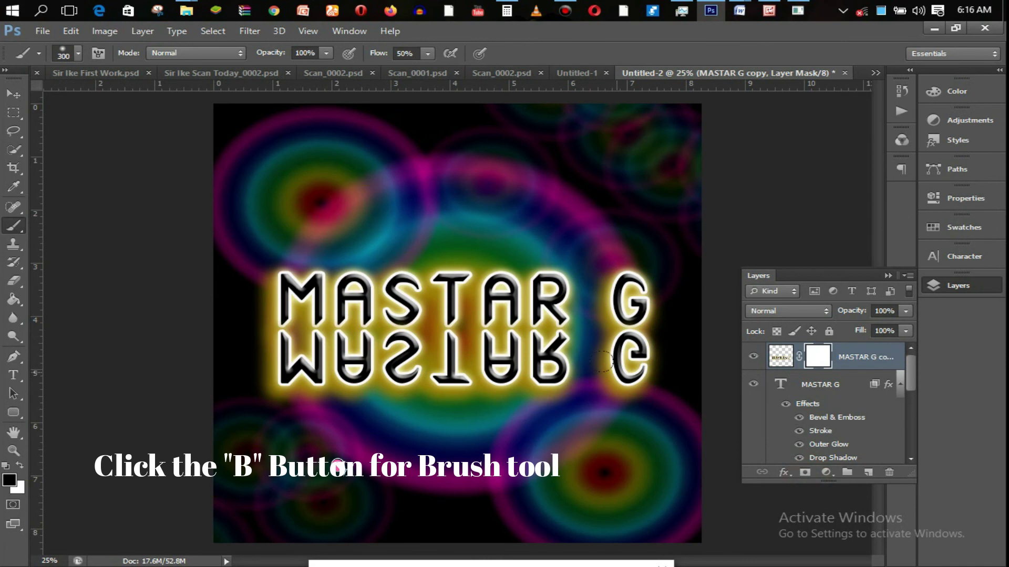
- Paint black on the mask across the lower half of the flipped text to fade it, and set the brush flow to 75%
mouse_move(637, 376)
left_mouse_down()
mouse_move(500, 375)
mouse_move(412, 358)
mouse_move(292, 356)
left_mouse_up()
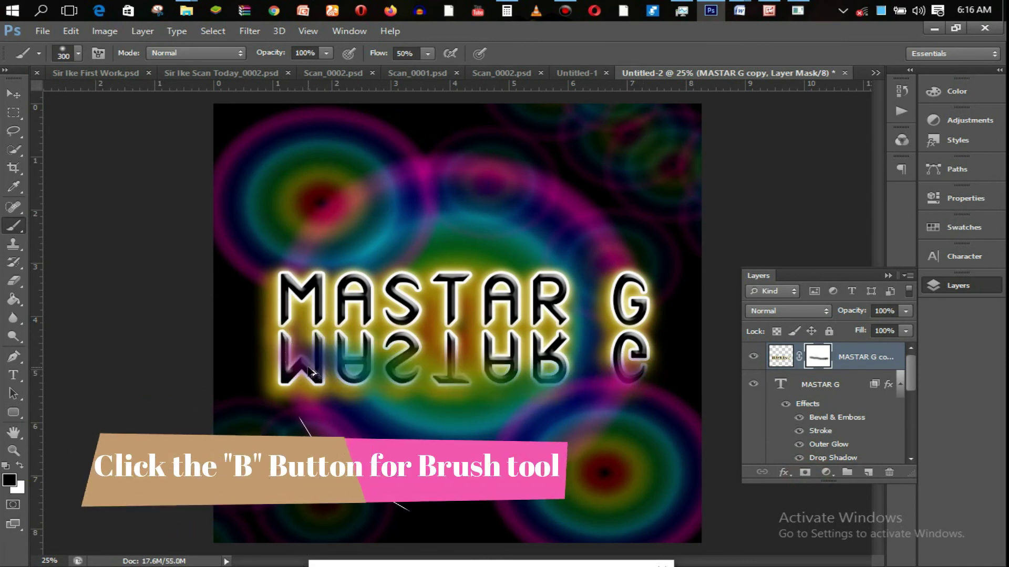
key("ctrl+z")
mouse_move(624, 377)
left_mouse_down()
mouse_move(578, 386)
mouse_move(556, 376)
mouse_move(657, 380)
mouse_move(389, 376)
left_mouse_up()
mouse_move(462, 389)
left_mouse_down()
mouse_move(379, 376)
mouse_move(273, 376)
mouse_move(290, 368)
mouse_move(360, 384)
mouse_move(461, 383)
mouse_move(637, 364)
mouse_move(355, 363)
left_mouse_up()
left_click(429, 55)
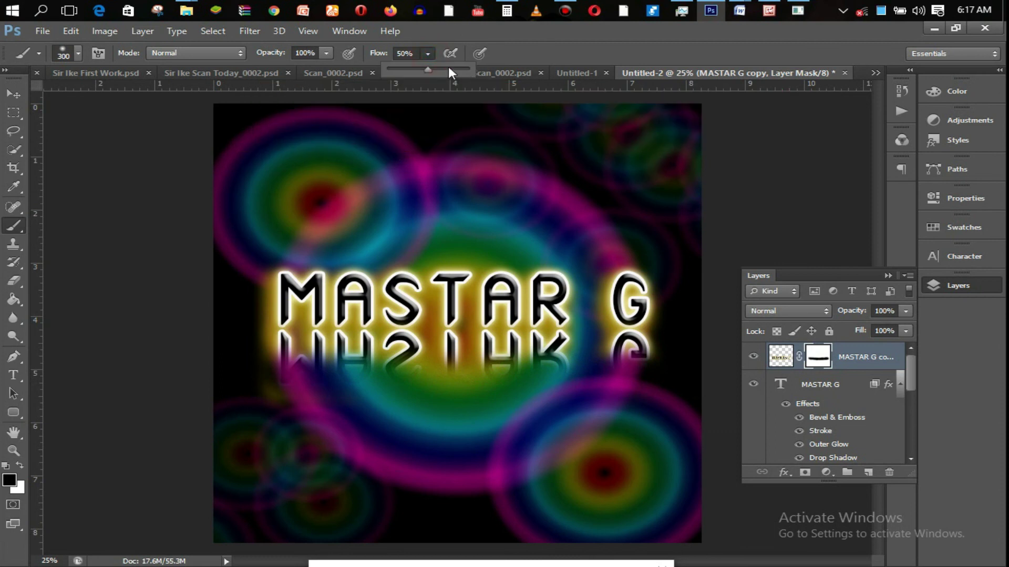
mouse_move(636, 363)
left_mouse_down()
mouse_move(585, 373)
mouse_move(234, 358)
left_mouse_up()
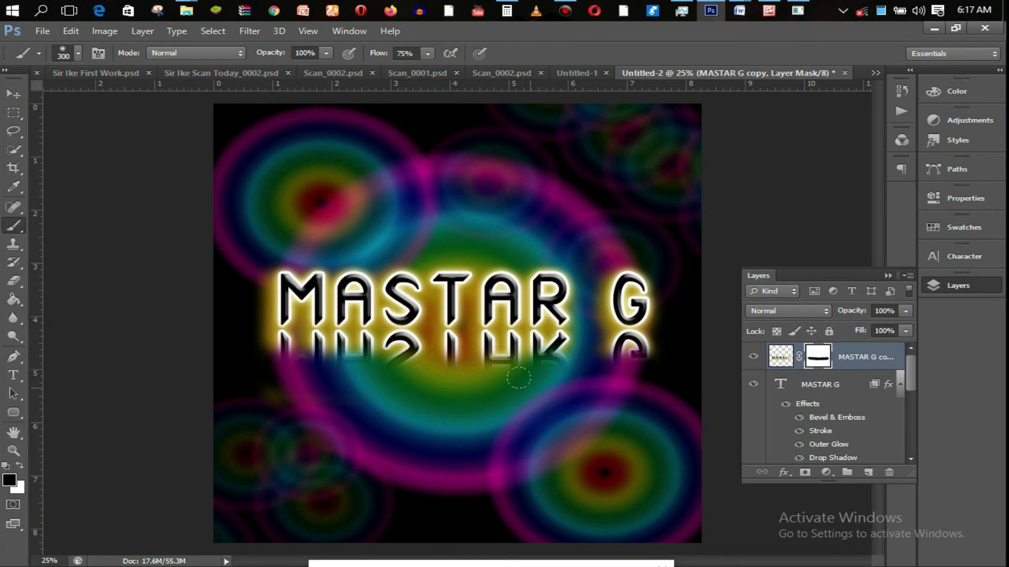
key("ctrl+alt+z")
key("ctrl+alt+z")
key("ctrl+alt+z")
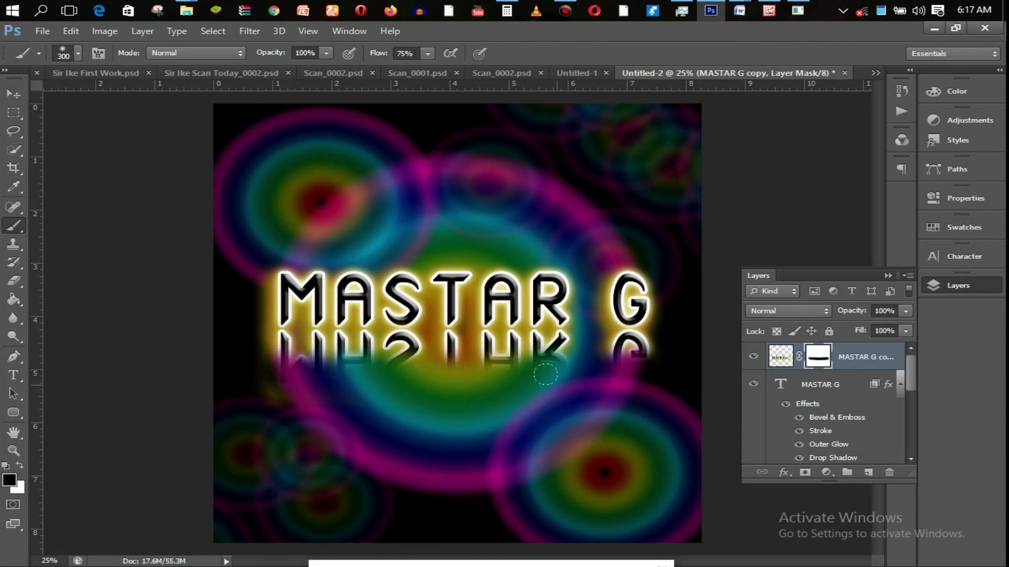
- Mask out the leftover glow at the reflection's lower-left end and fade its lower edge further with the brush flow at 36%
left_click_drag(279, 375, 248, 377)
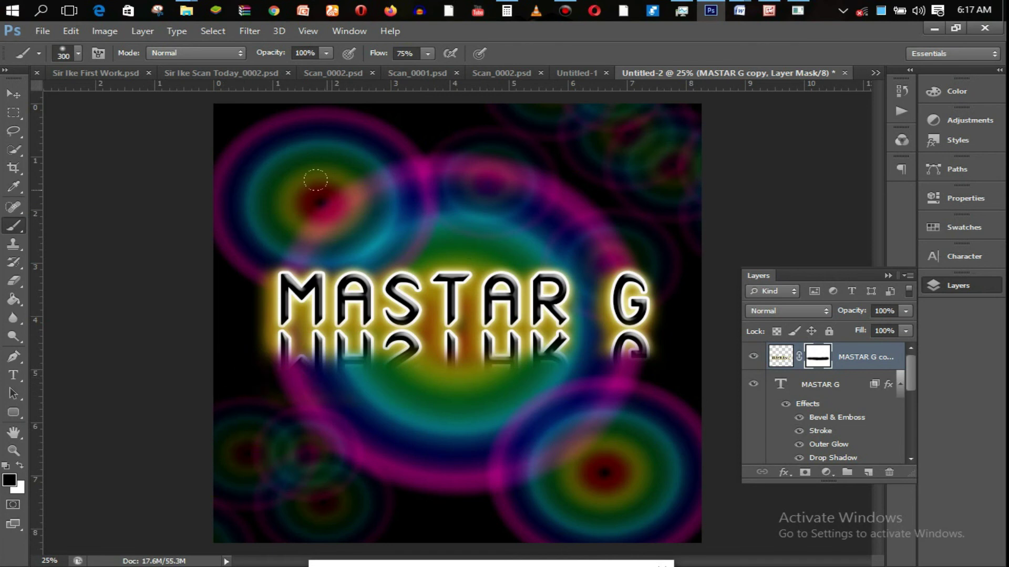
left_click(430, 53)
mouse_move(634, 372)
left_mouse_down()
mouse_move(443, 352)
mouse_move(245, 348)
mouse_move(389, 363)
left_mouse_up()
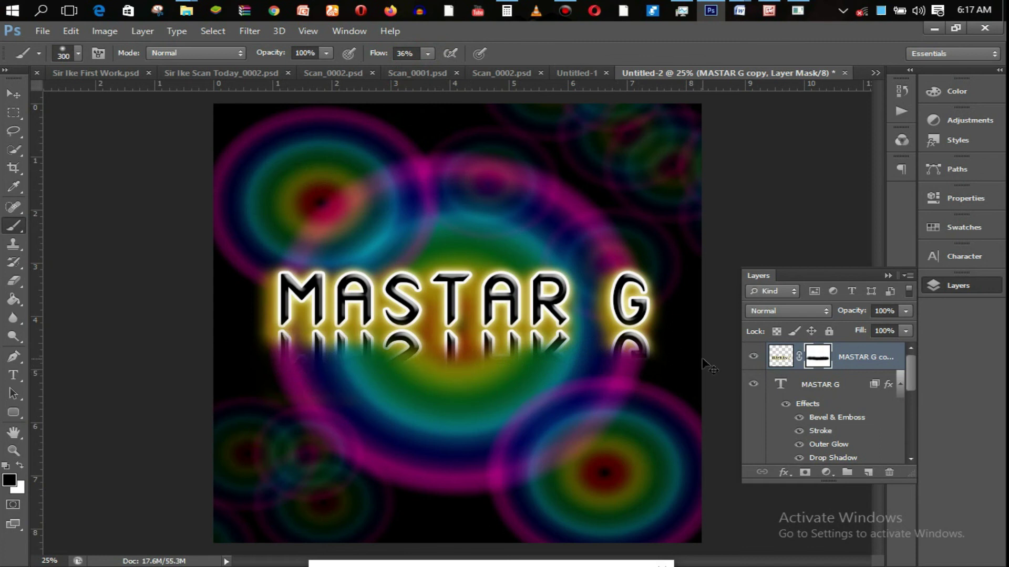
- Distort the reflection by pulling its two bottom corners inward so it narrows downward, and return to the Brush tool
key("ctrl+t")
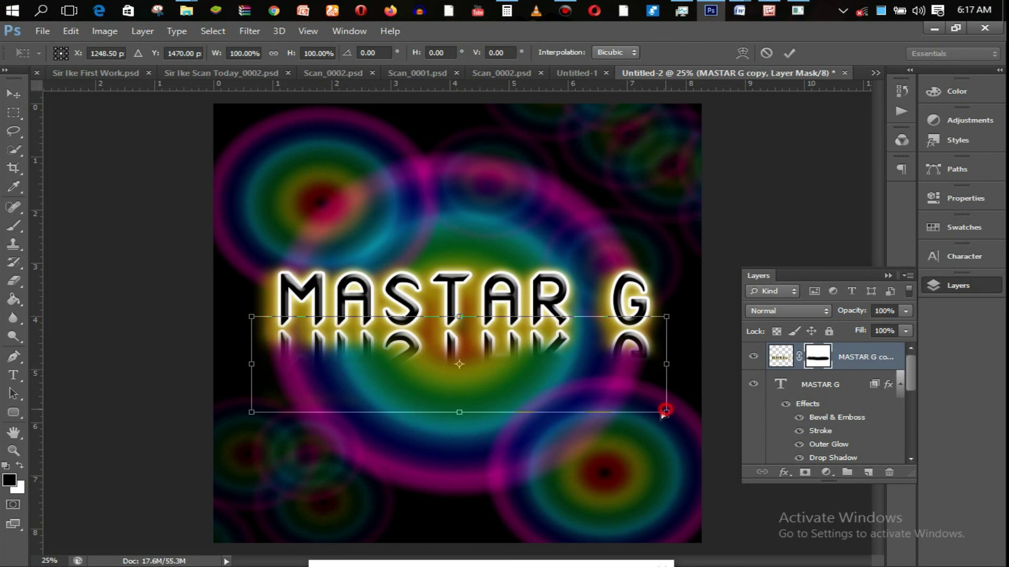
left_click_drag(664, 408, 642, 414)
left_click_drag(252, 414, 268, 413)
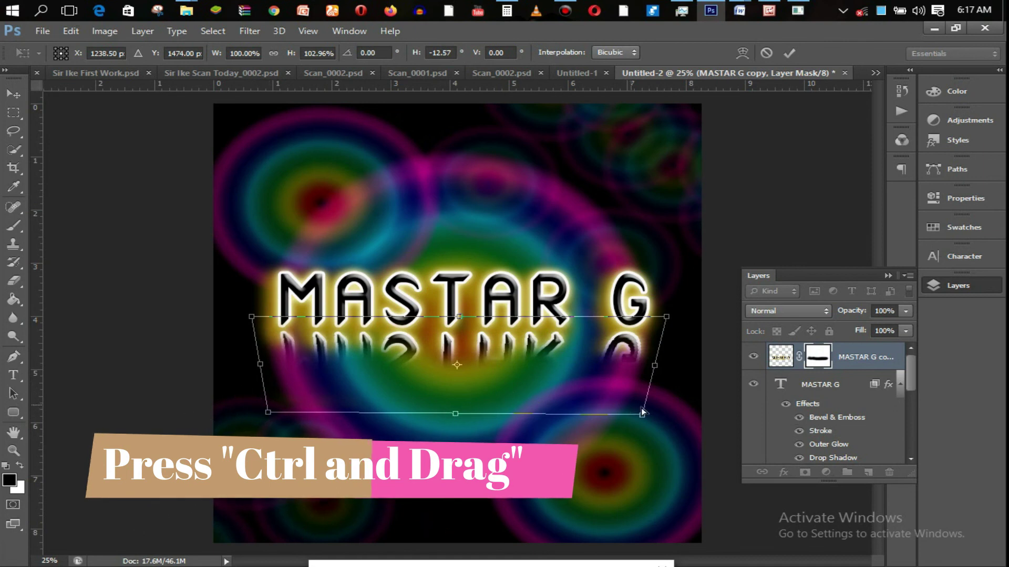
key("b")
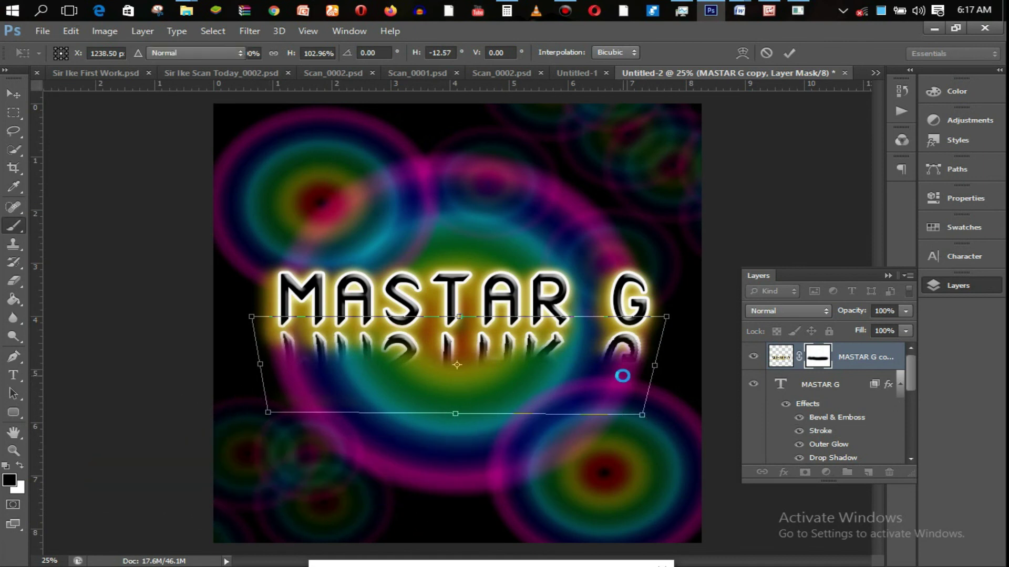
- Paint the mask along the lower edge of the distorted reflection to fade out more of the letters
left_click(891, 275)
left_click(629, 365)
left_click_drag(417, 363, 284, 358)
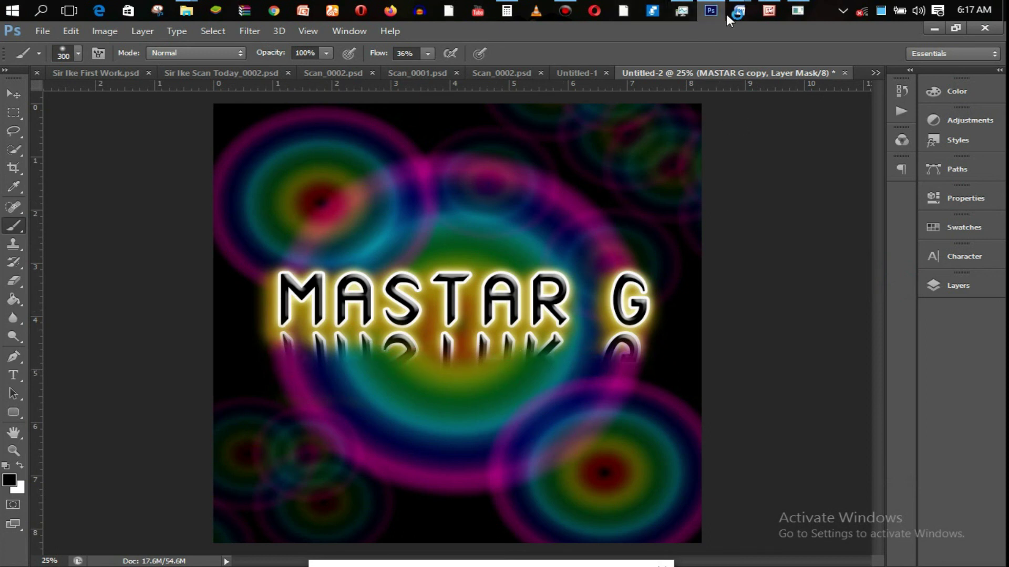
- Lower the opacity of the masked MASTAR G copy layer to make the reflection more transparent
left_click(947, 285)
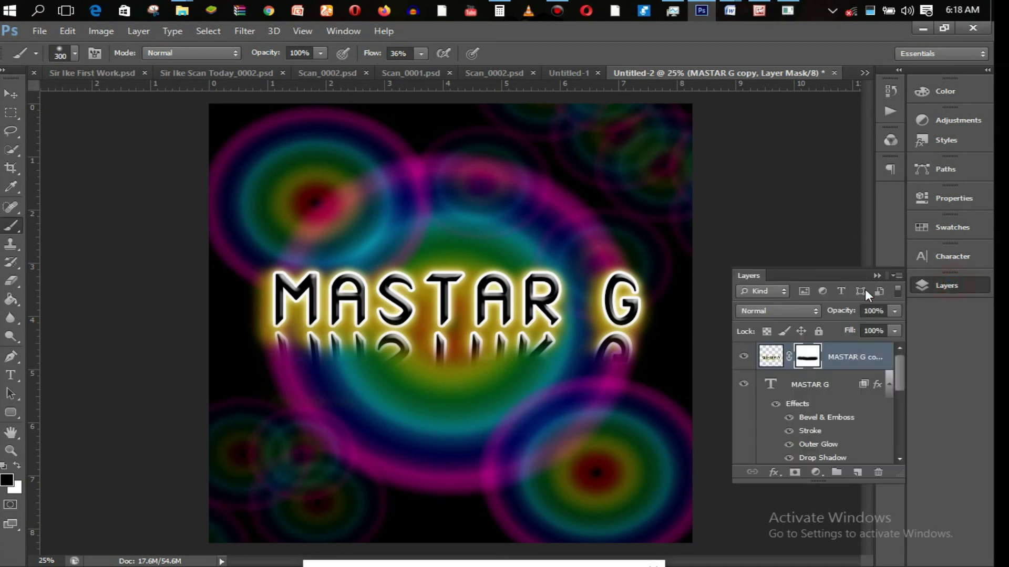
left_click(894, 312)
left_click_drag(874, 326, 849, 327)
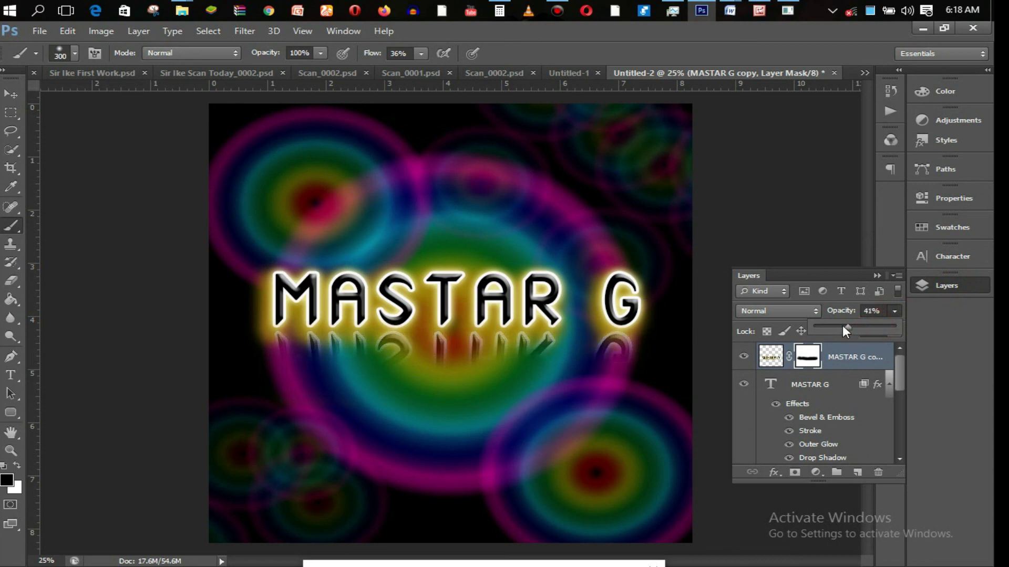
left_click(841, 327)
left_click_drag(846, 325, 851, 325)
left_click(877, 276)
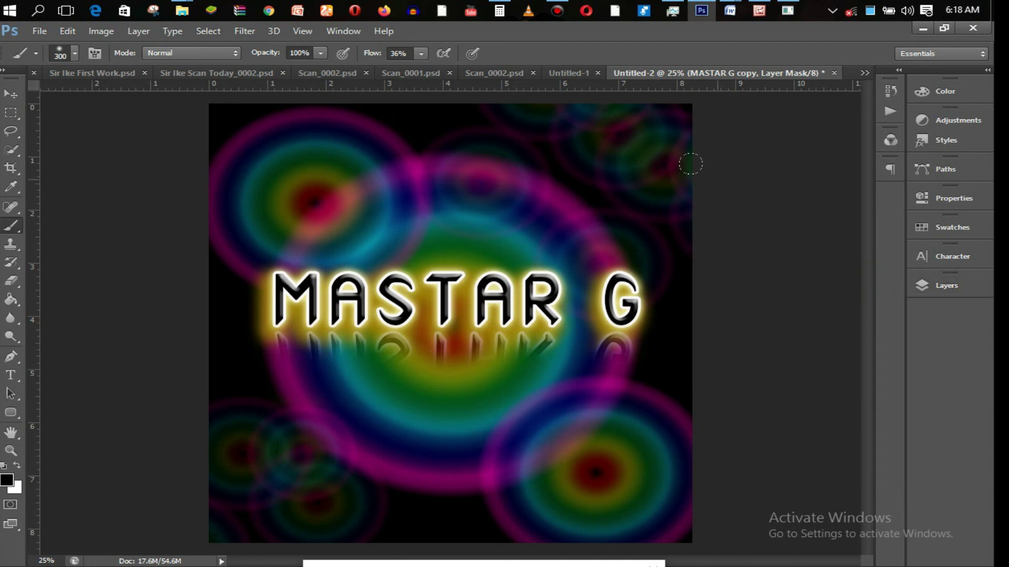